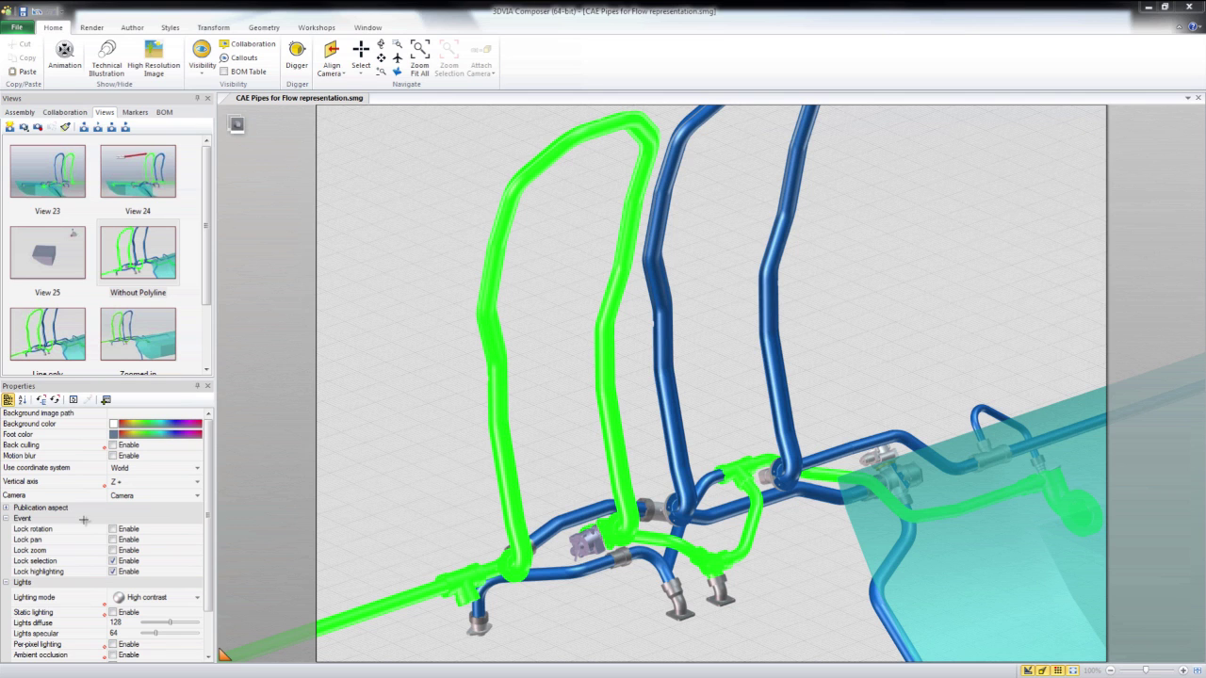
- Begin a polyline on the green pipe, tracing from its lower straight run up one side of the tall loop to the top bend
left_click(132, 28)
left_click(143, 43)
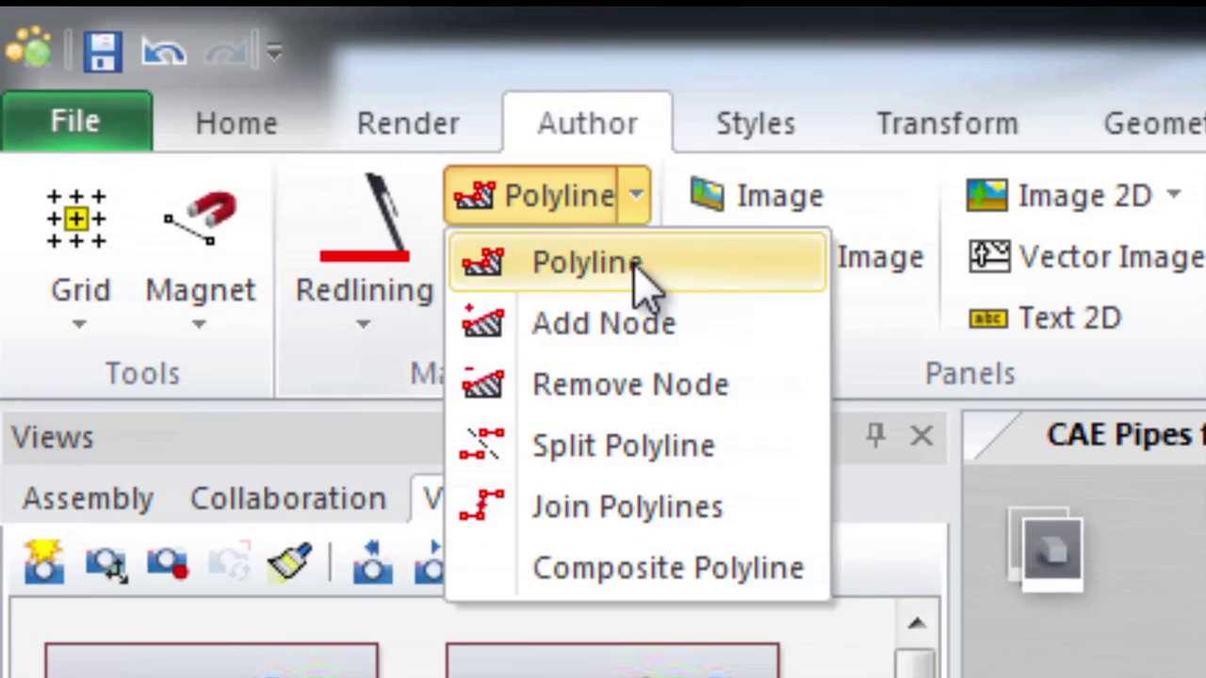
left_click(641, 274)
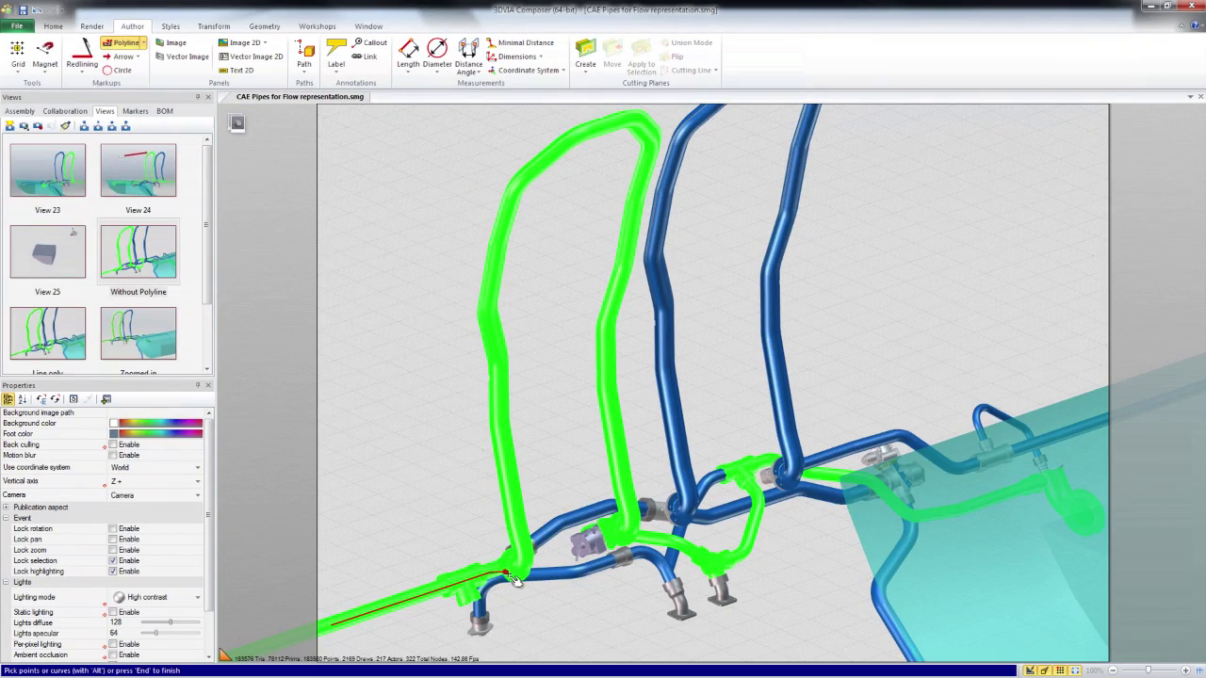
left_click(511, 575)
left_click(525, 558)
left_click(498, 422)
left_click(500, 368)
left_click(484, 311)
left_click(520, 179)
left_click(571, 139)
left_click(633, 117)
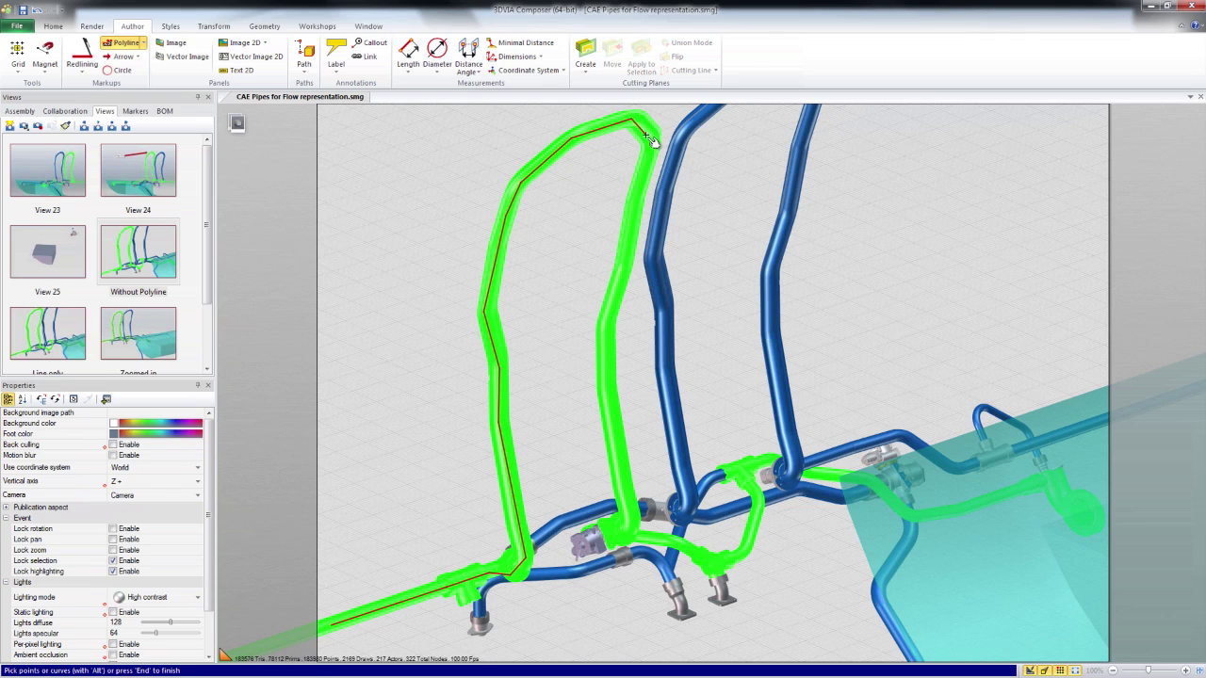
- Continue the polyline down the green loop's other leg and along the lower connecting pipe
left_click(650, 147)
left_click(605, 405)
left_click(625, 516)
right_click_drag(623, 536, 570, 539)
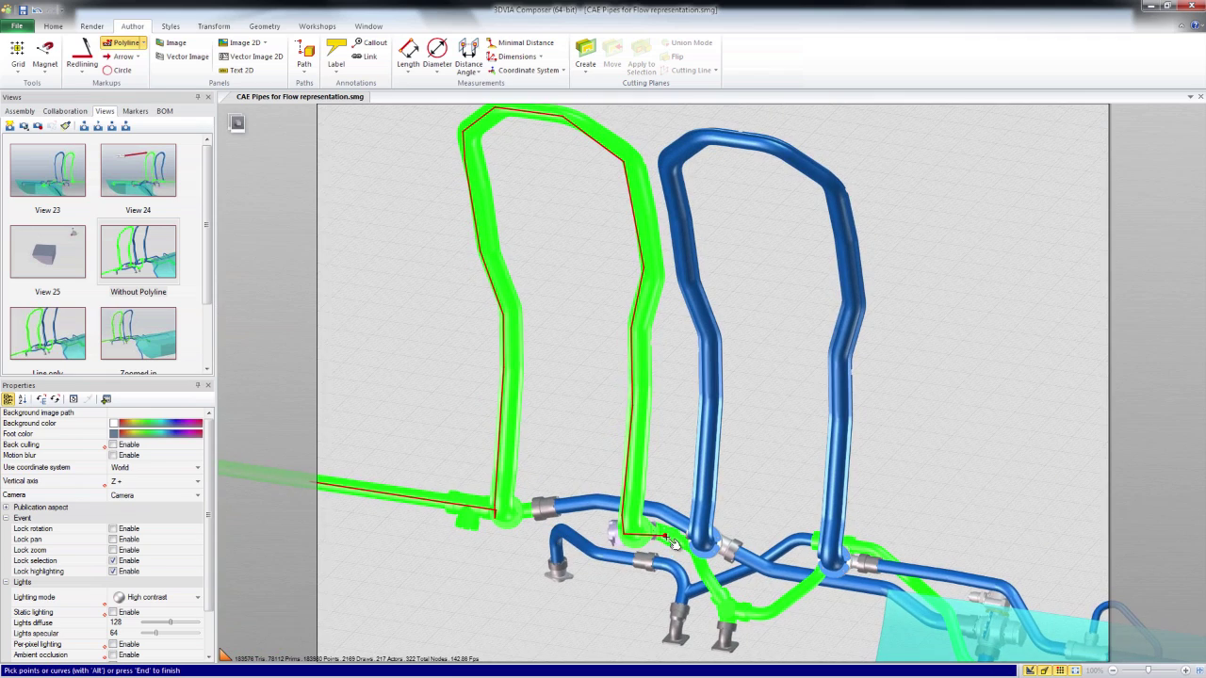
middle_click_drag(697, 564, 702, 565)
left_click(743, 586)
- Trace the rest of the green pipe through the tee fitting and downstream bends to its end, and finish the polyline
right_click_drag(828, 555, 865, 534)
left_click(863, 531)
left_click(881, 571)
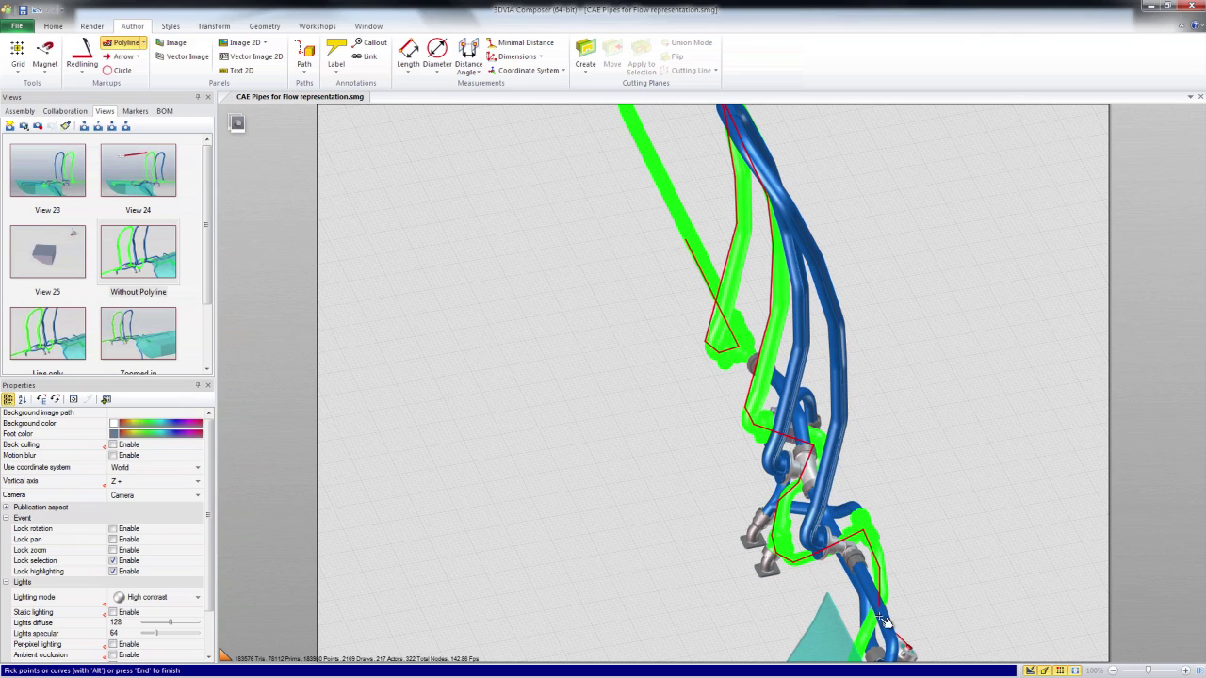
right_click_drag(901, 588, 918, 544)
left_click(889, 588)
middle_click_drag(876, 637, 743, 478)
left_click(735, 492)
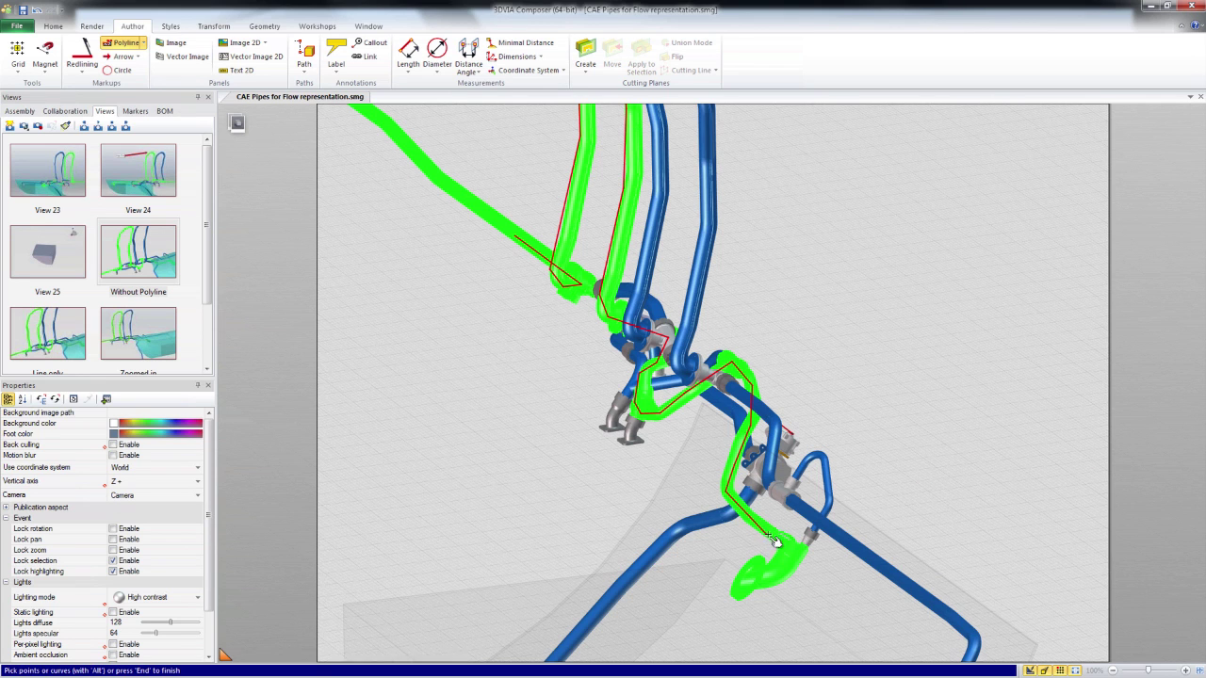
middle_click_drag(772, 542, 768, 551)
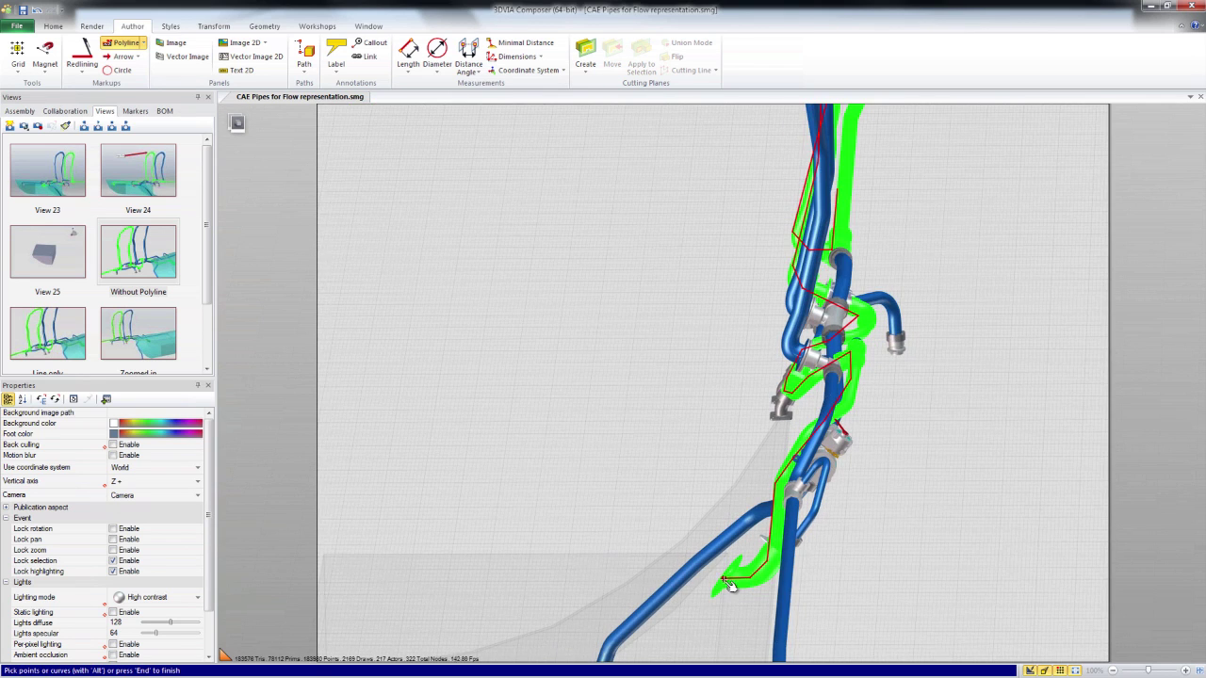
left_click(724, 578)
key("End")
- Restore the Camera View, enable smoothing for the polyline, and leave the polyline command
right_click_drag(646, 461, 756, 484)
middle_click_drag(618, 424, 734, 551)
scroll(170, 302, "down", 2)
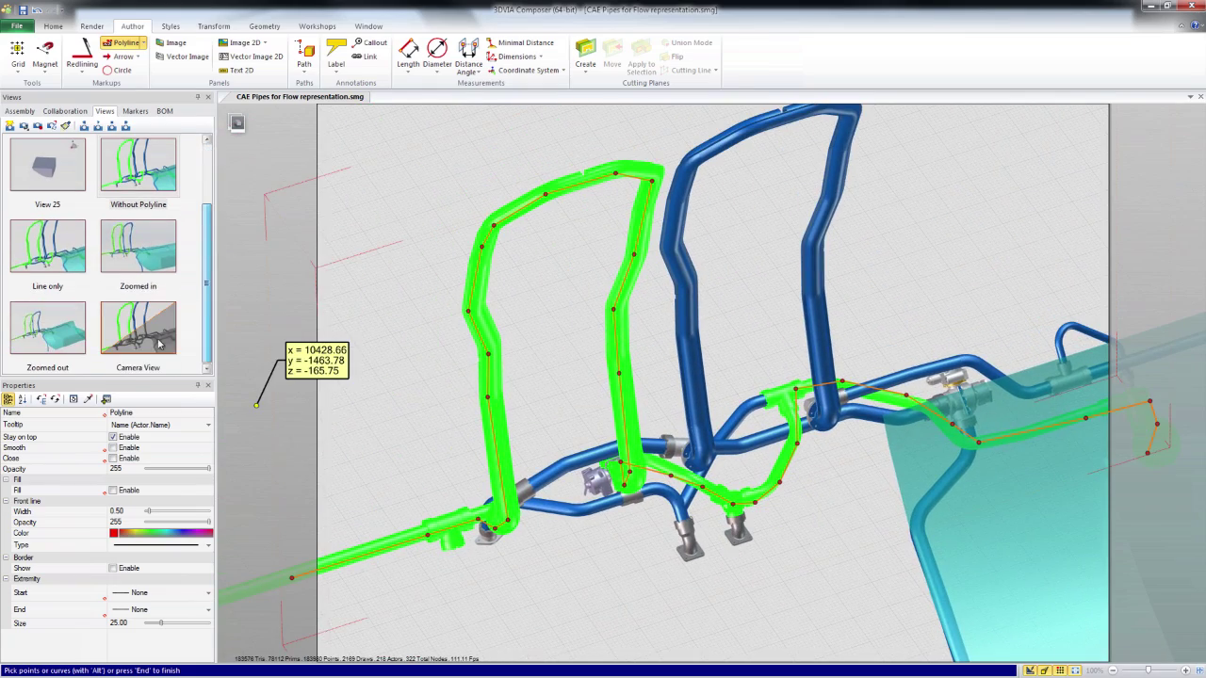
left_click(160, 344)
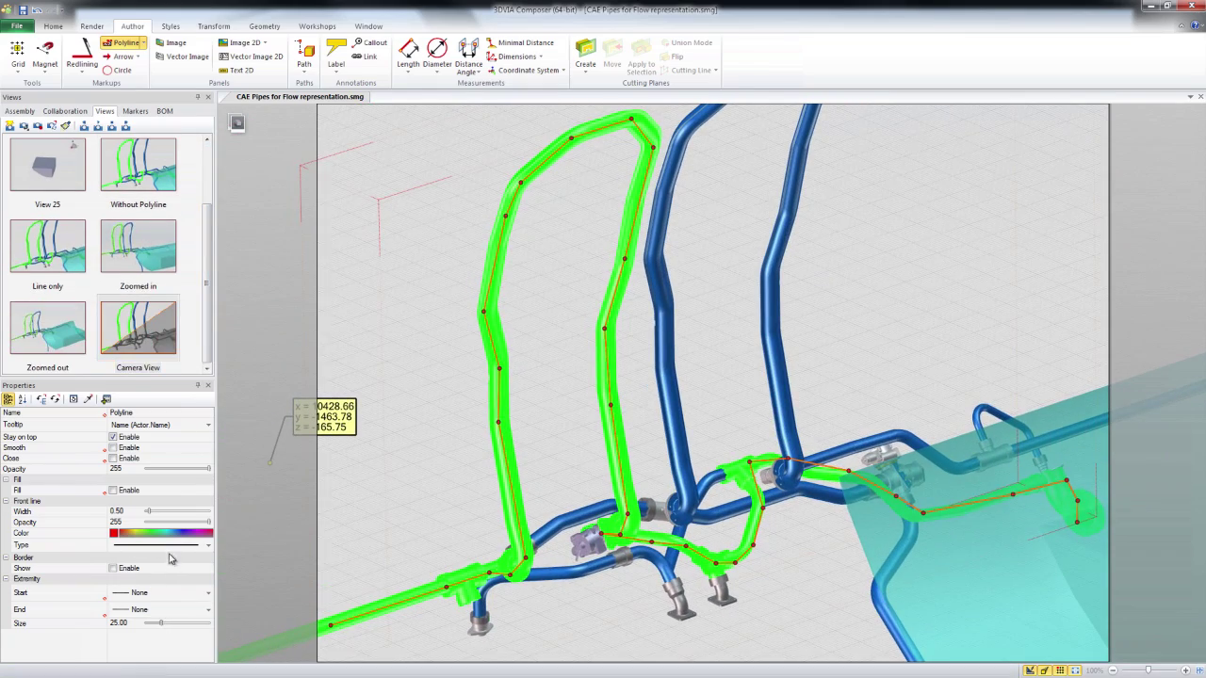
left_click(113, 449)
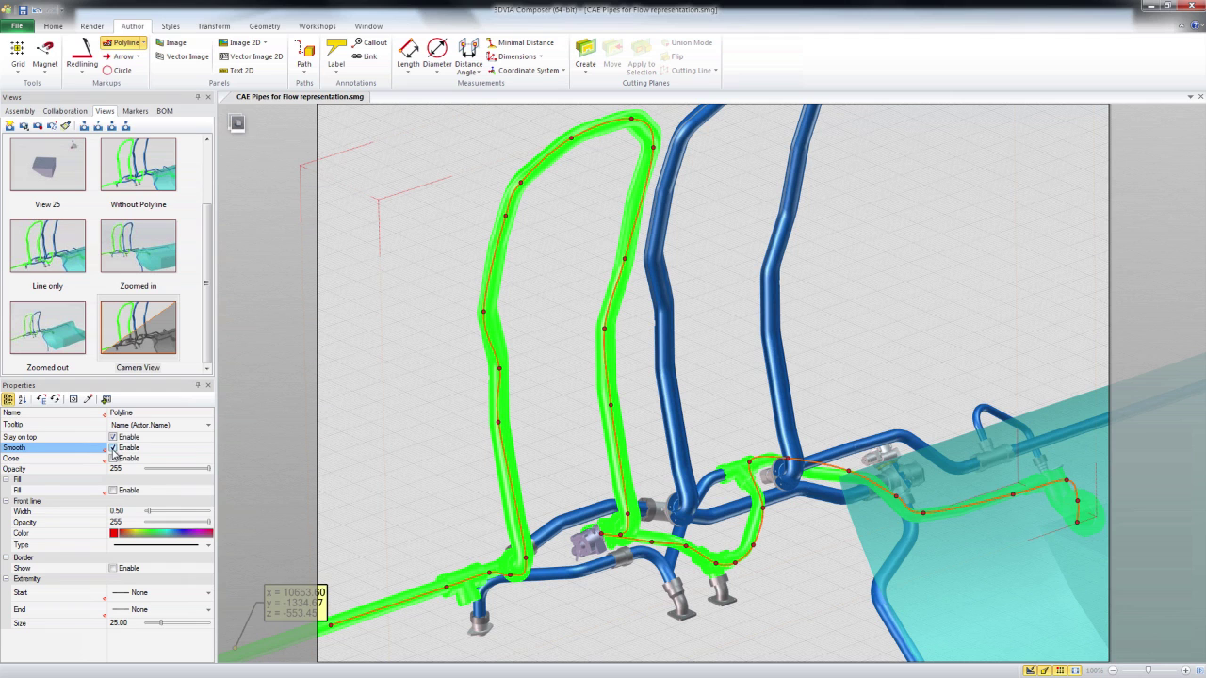
key("Escape")
- Reposition the polyline nodes at the tee fitting and the downstream bend onto the green pipe, and restore the Camera View
middle_click_drag(750, 469, 752, 473)
left_click_drag(751, 466, 741, 471)
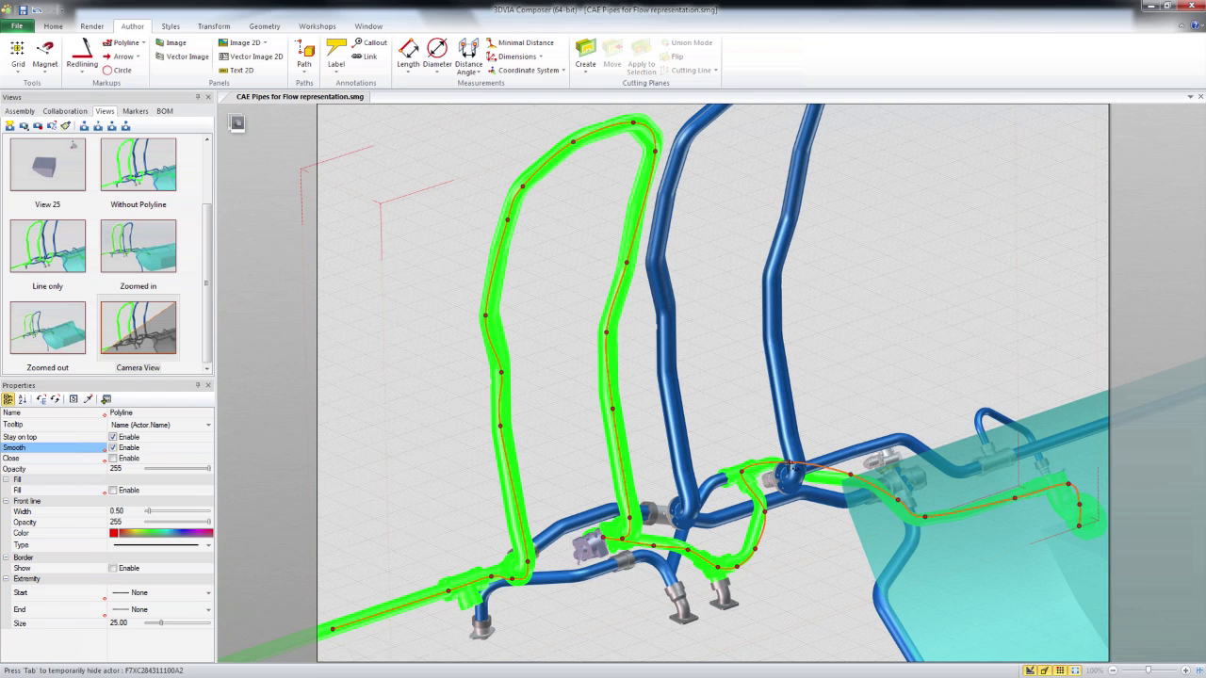
left_click(142, 44)
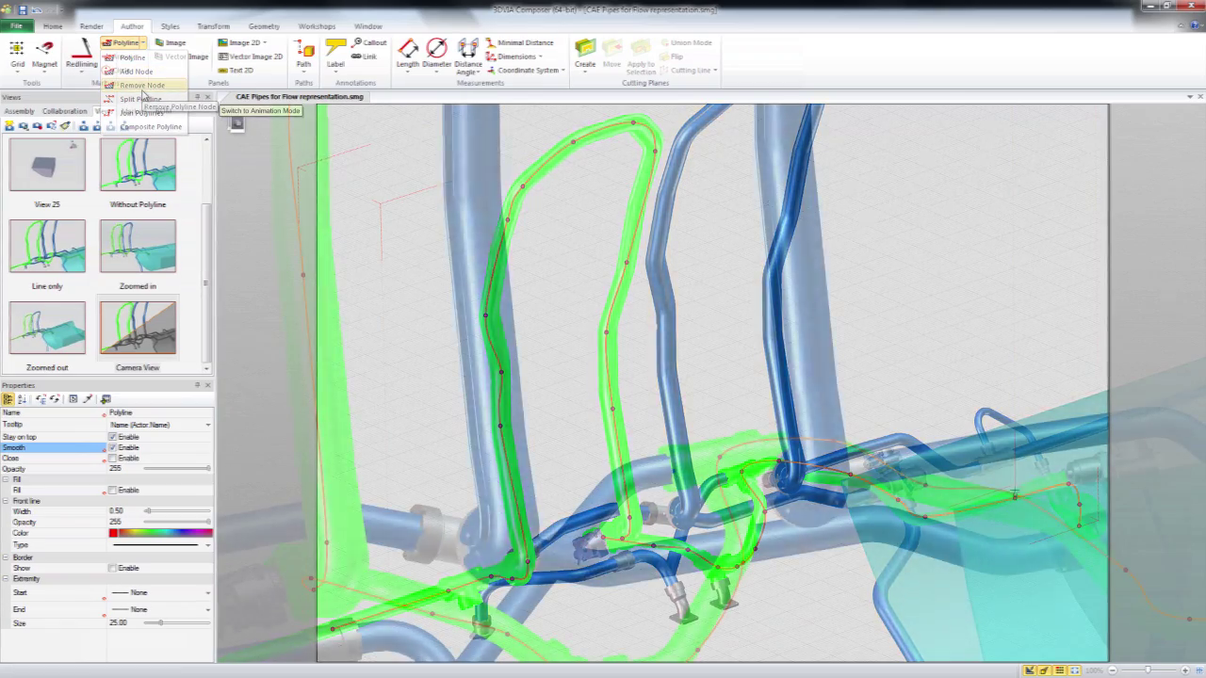
left_click_drag(1005, 496, 1002, 506)
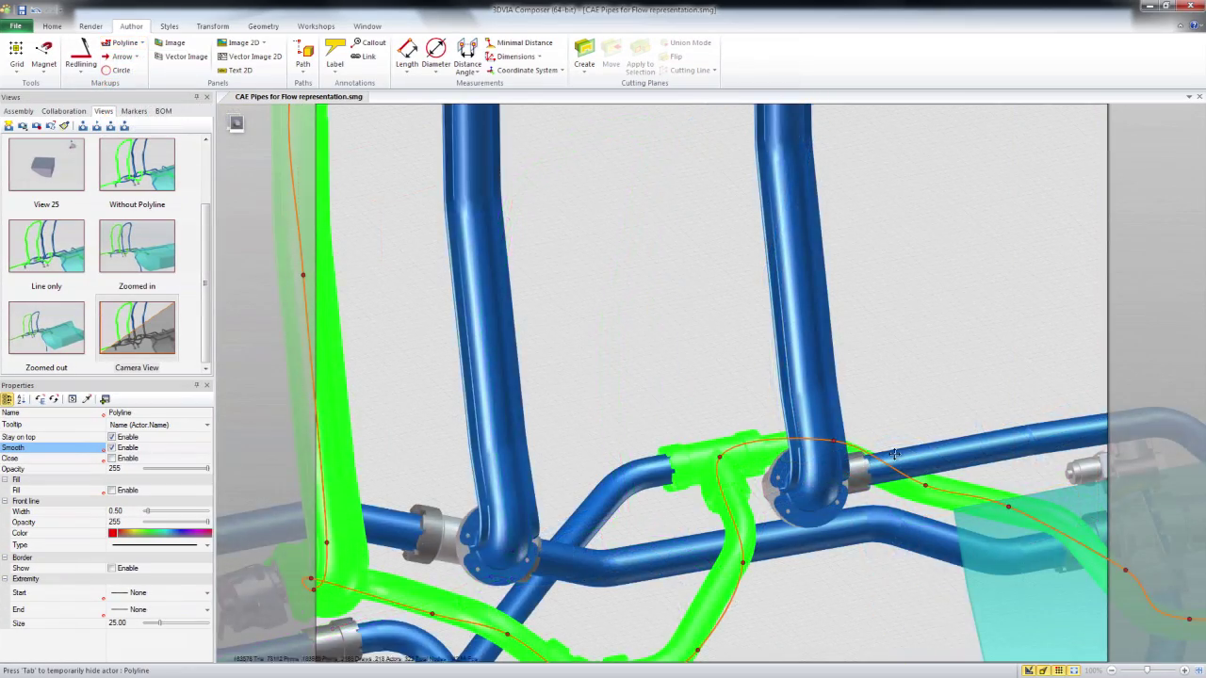
middle_click_drag(947, 479, 650, 351)
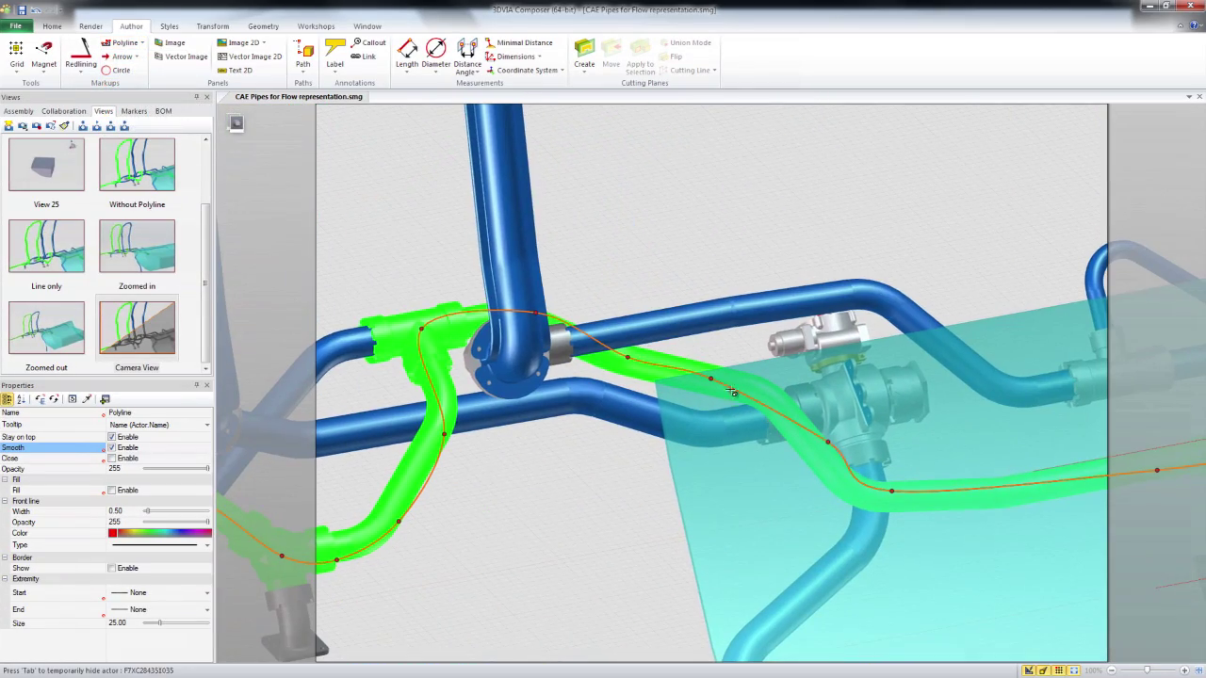
left_click_drag(828, 442, 769, 404)
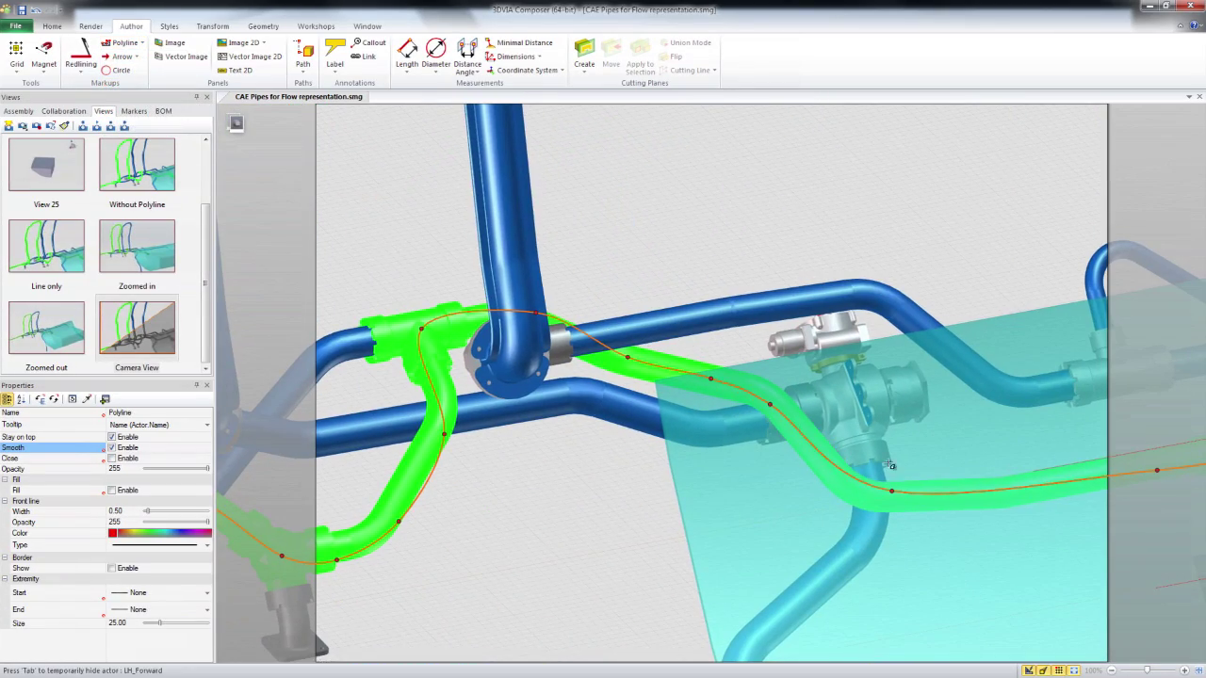
scroll(584, 485, "down", 2)
scroll(566, 508, "down", 5)
middle_click_drag(548, 504, 724, 514)
left_click(137, 327)
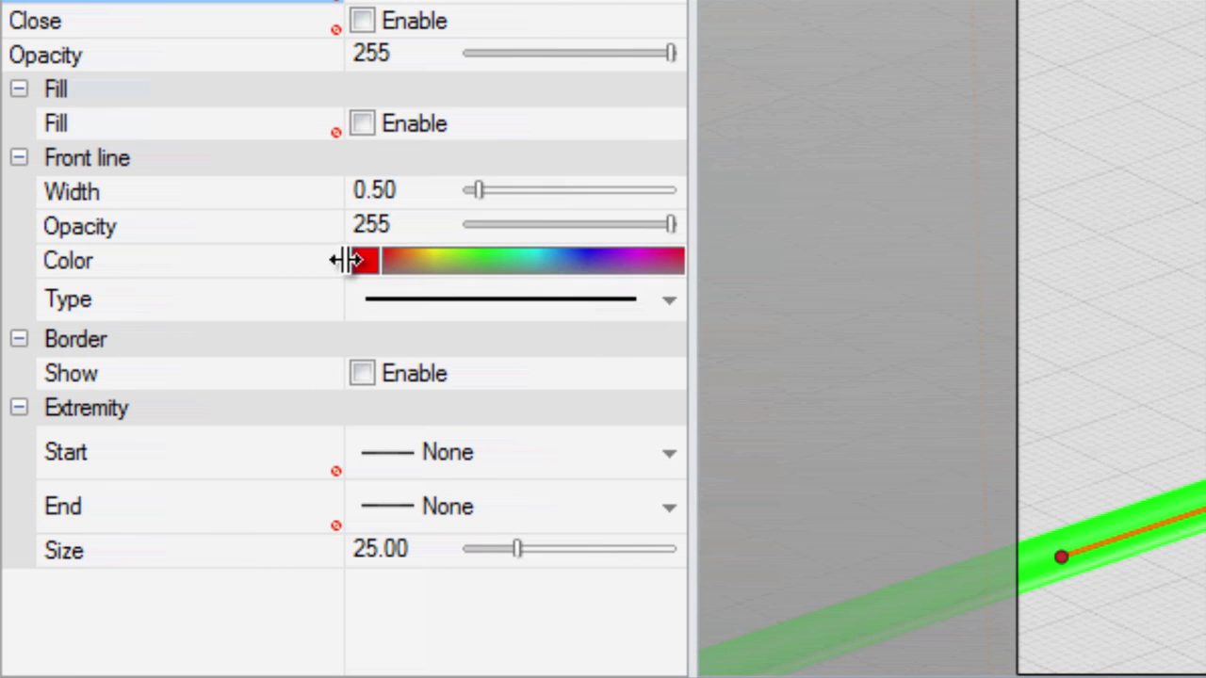
- Set the polyline's front line type to Advanced with Medium arrow as Symbol #1
left_click(594, 300)
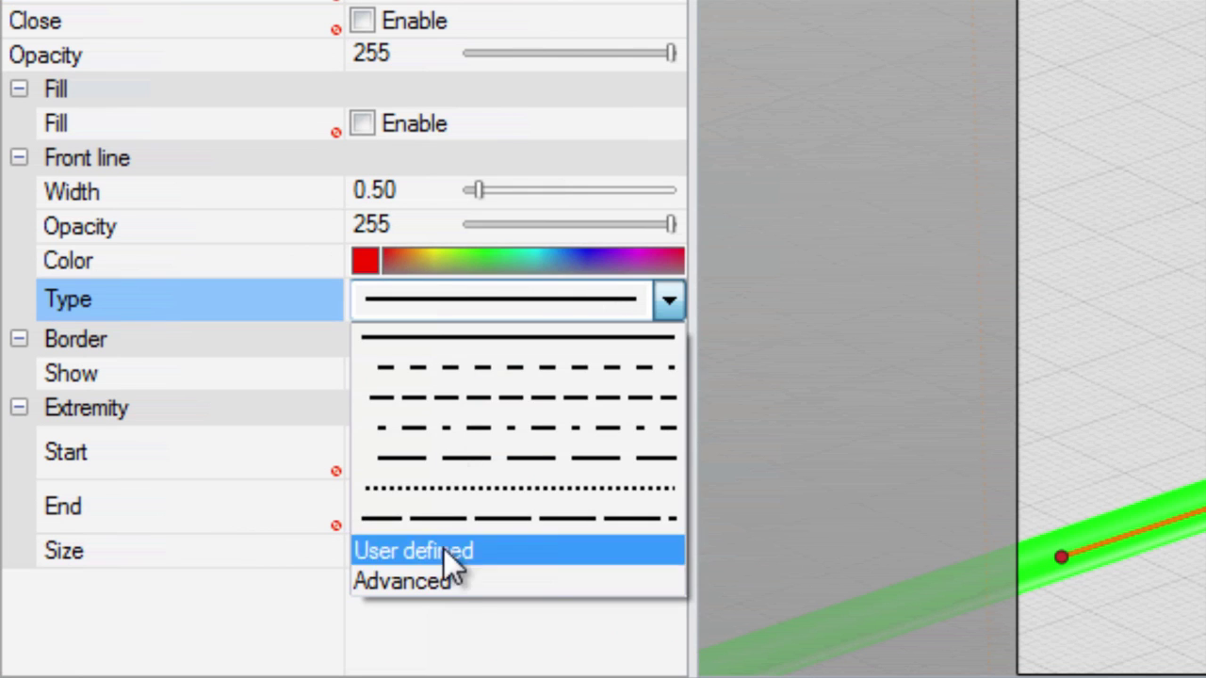
left_click(443, 581)
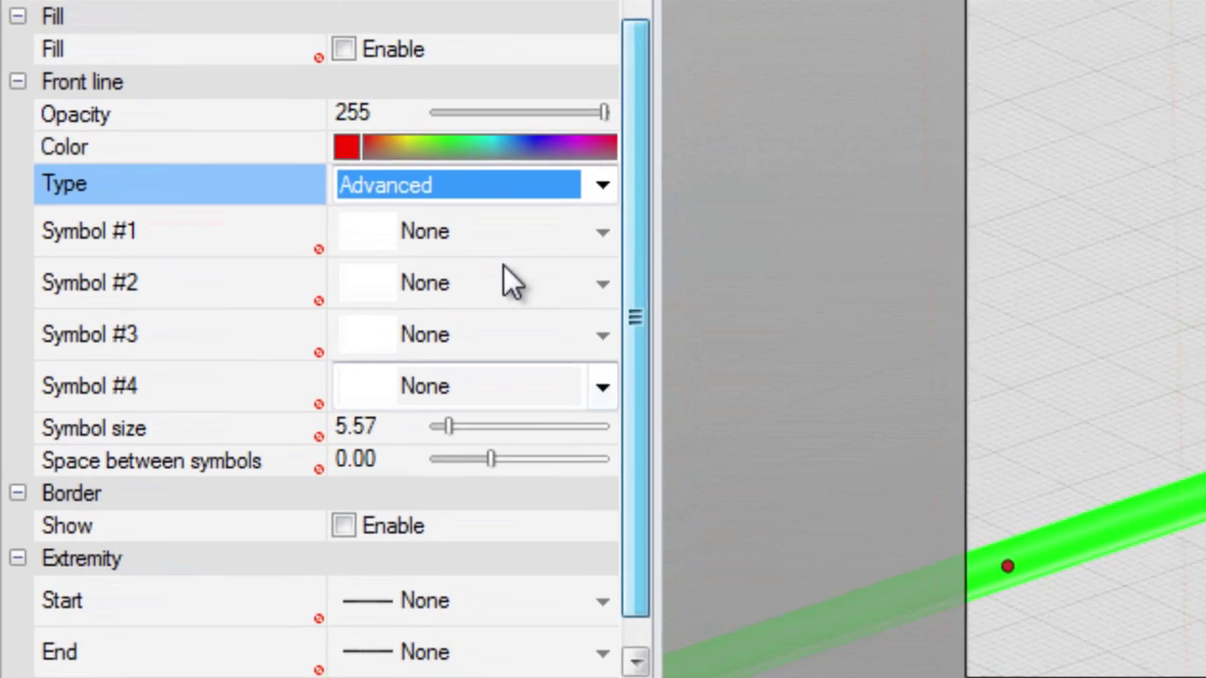
left_click(500, 232)
left_click(280, 112)
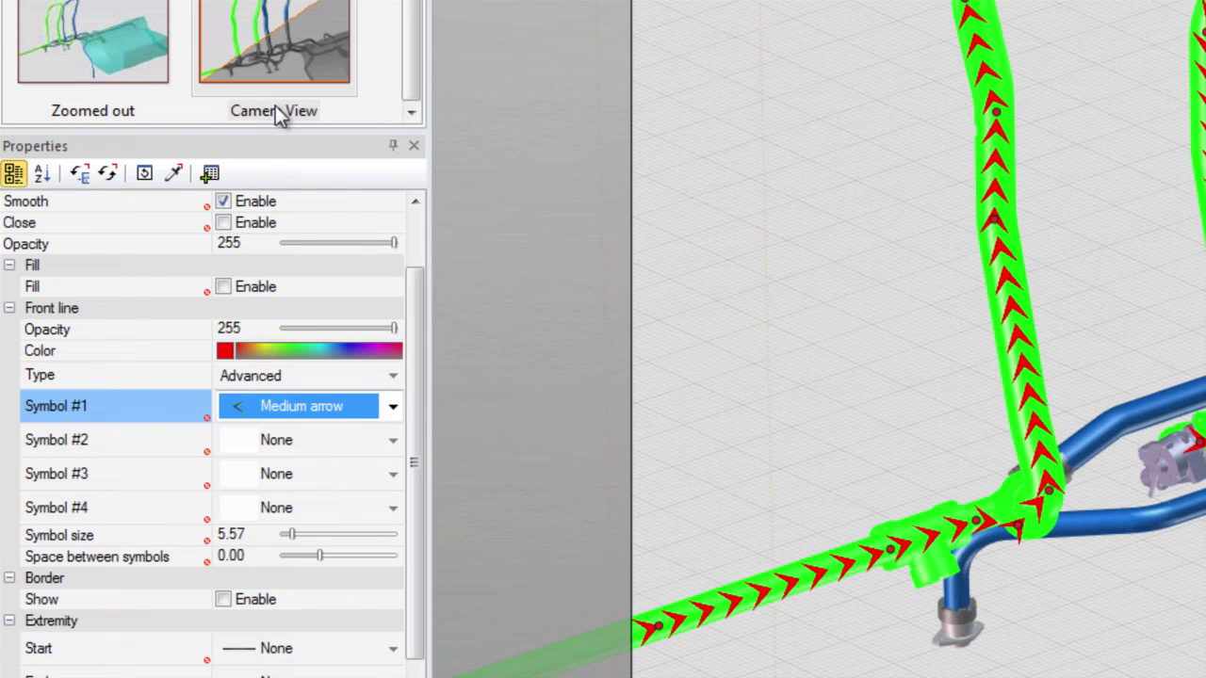
- Set the polyline's symbol size to 4 and the space between symbols to 0.5
left_click(263, 534)
type("4")
left_click(226, 556)
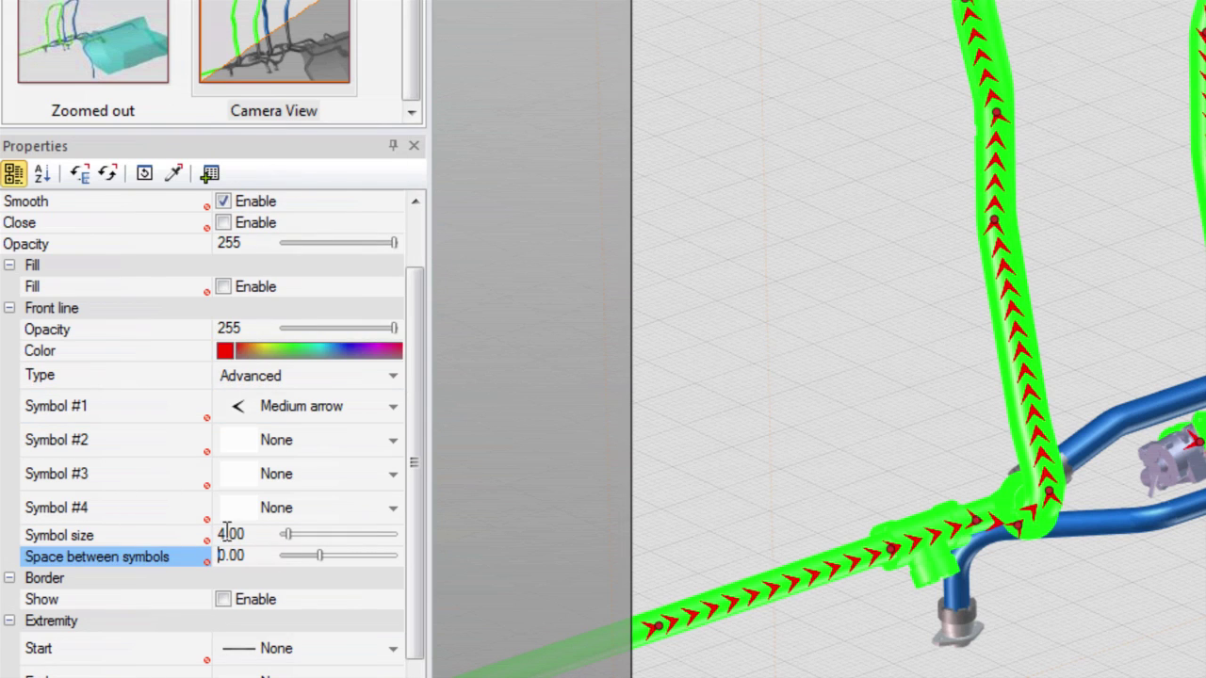
type(".5")
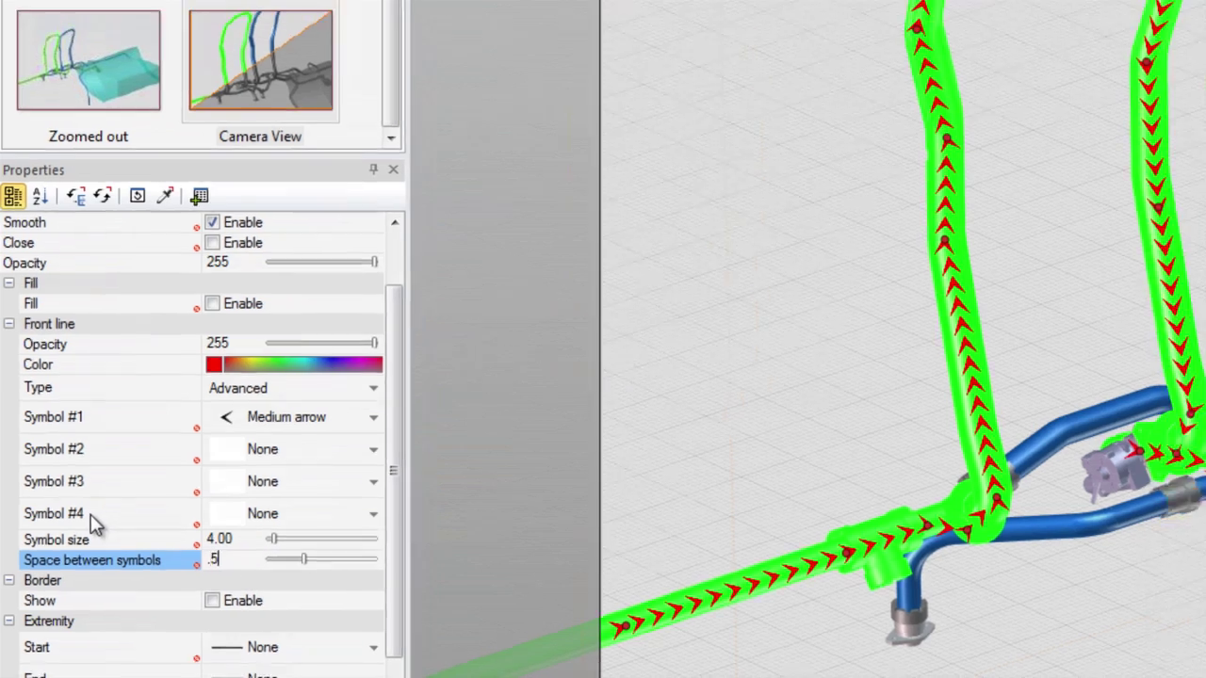
key("Return")
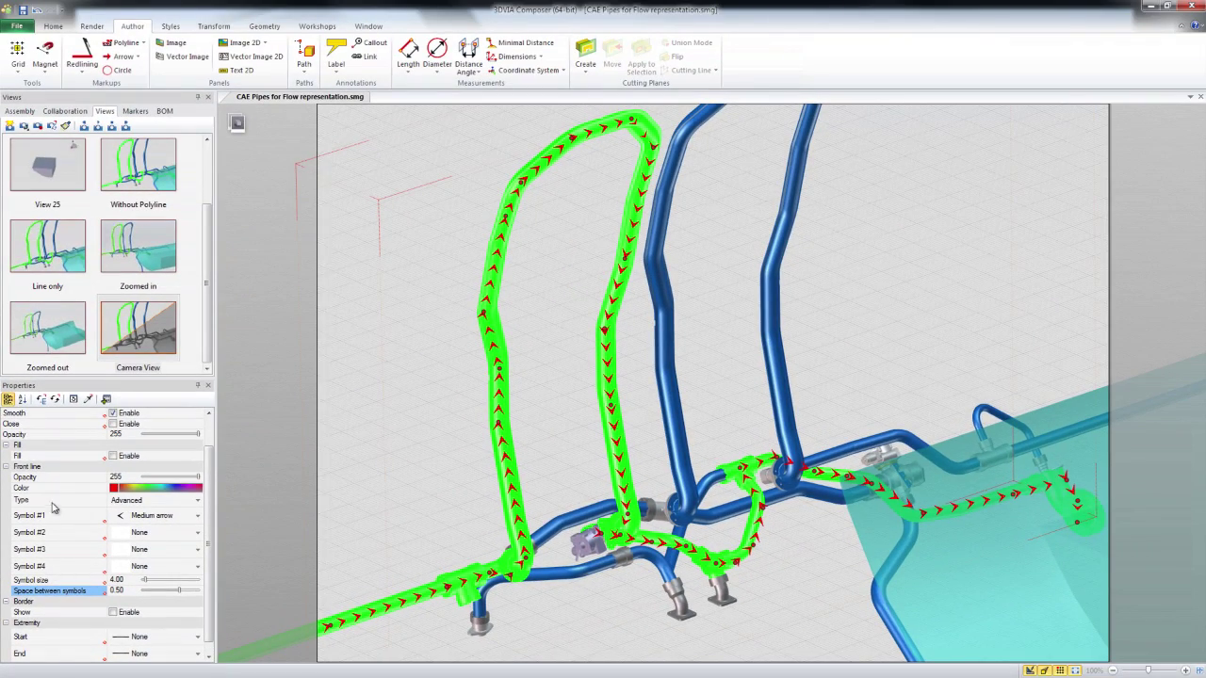
- Save the arrowed flow line as a new view, and save a second view from a slightly changed camera position with nothing selected
left_click(10, 125)
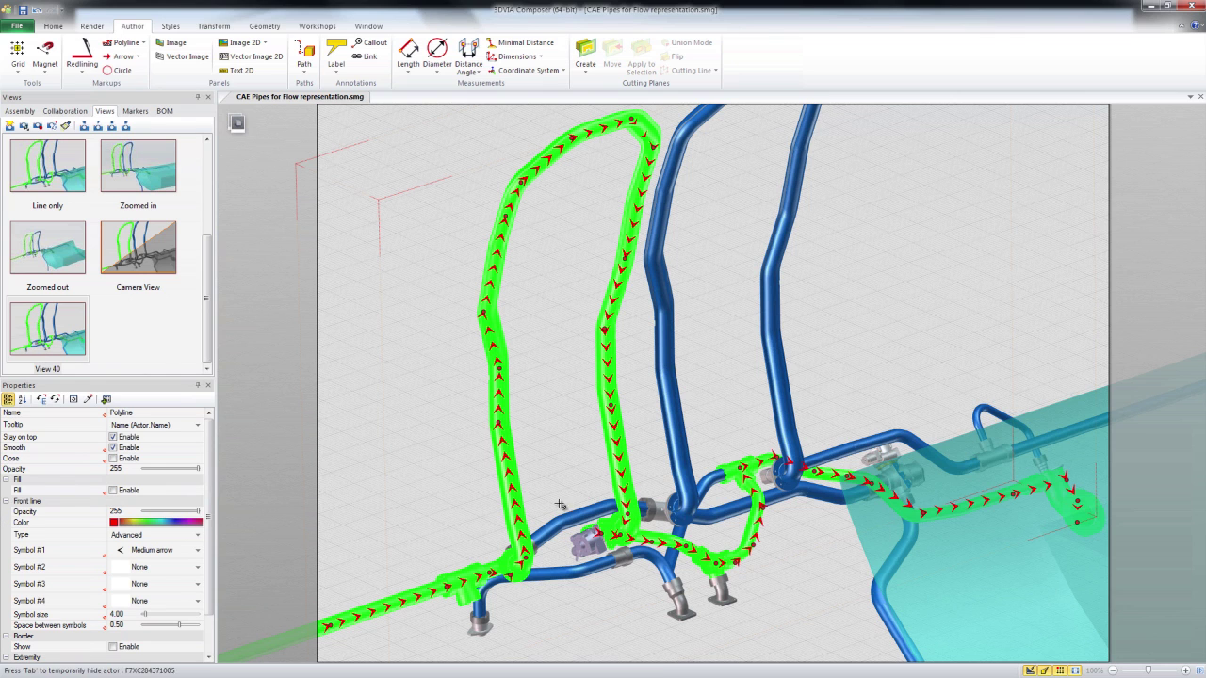
left_click_drag(545, 404, 552, 450)
left_click(551, 449)
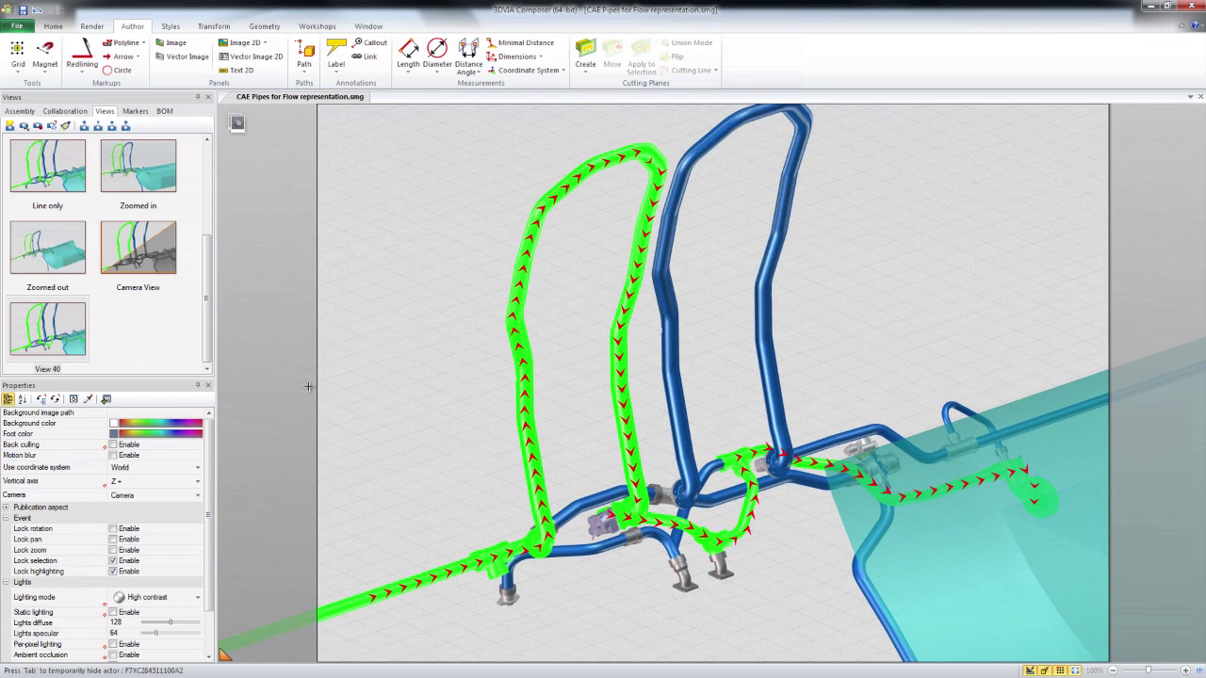
left_click(10, 126)
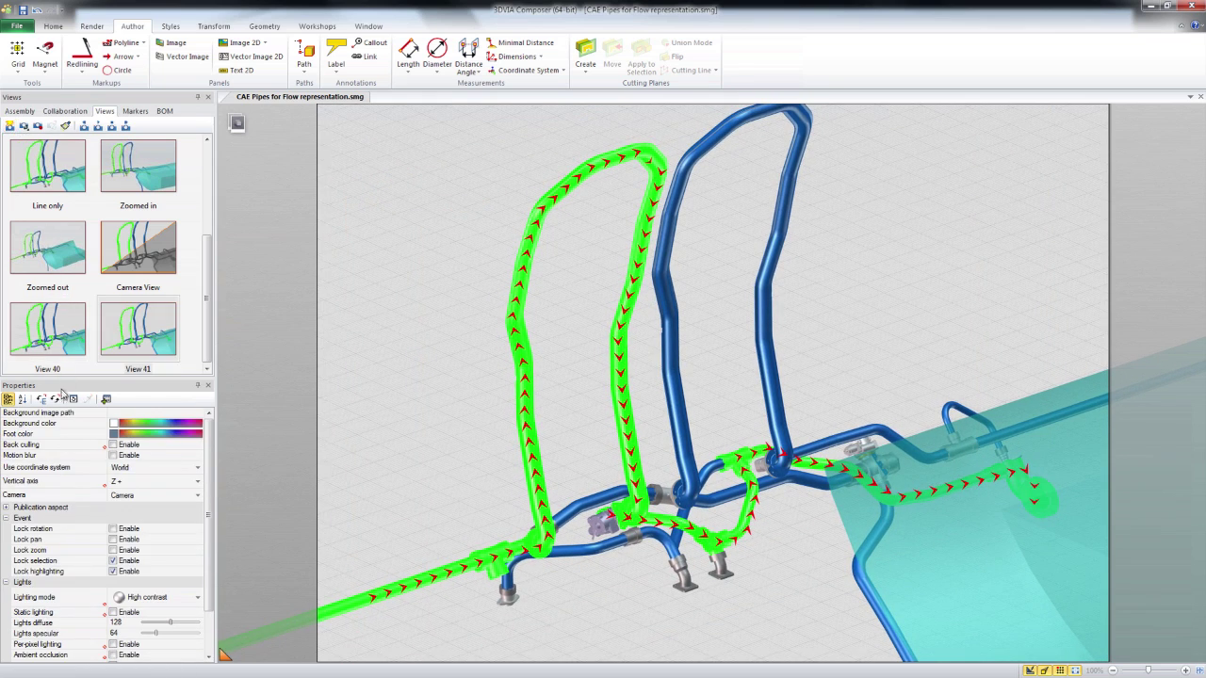
- Compare the saved camera positions by showing View 40 and View 41
left_click(53, 342)
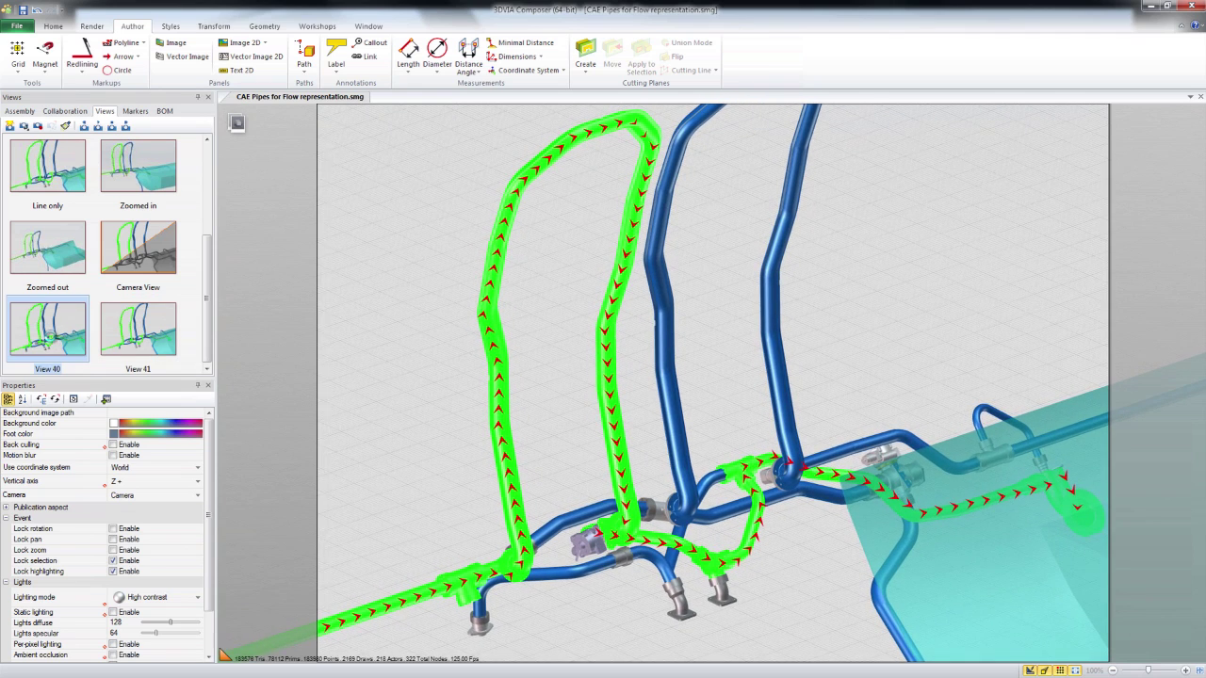
left_click(184, 352)
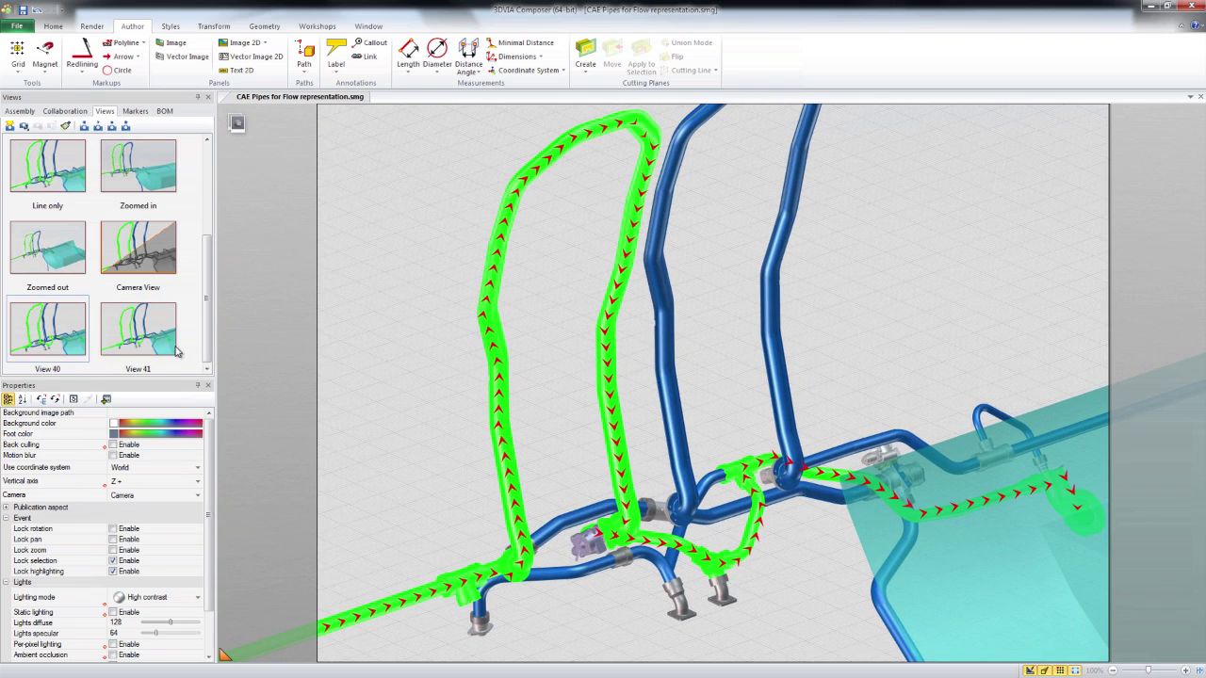
left_click(162, 347)
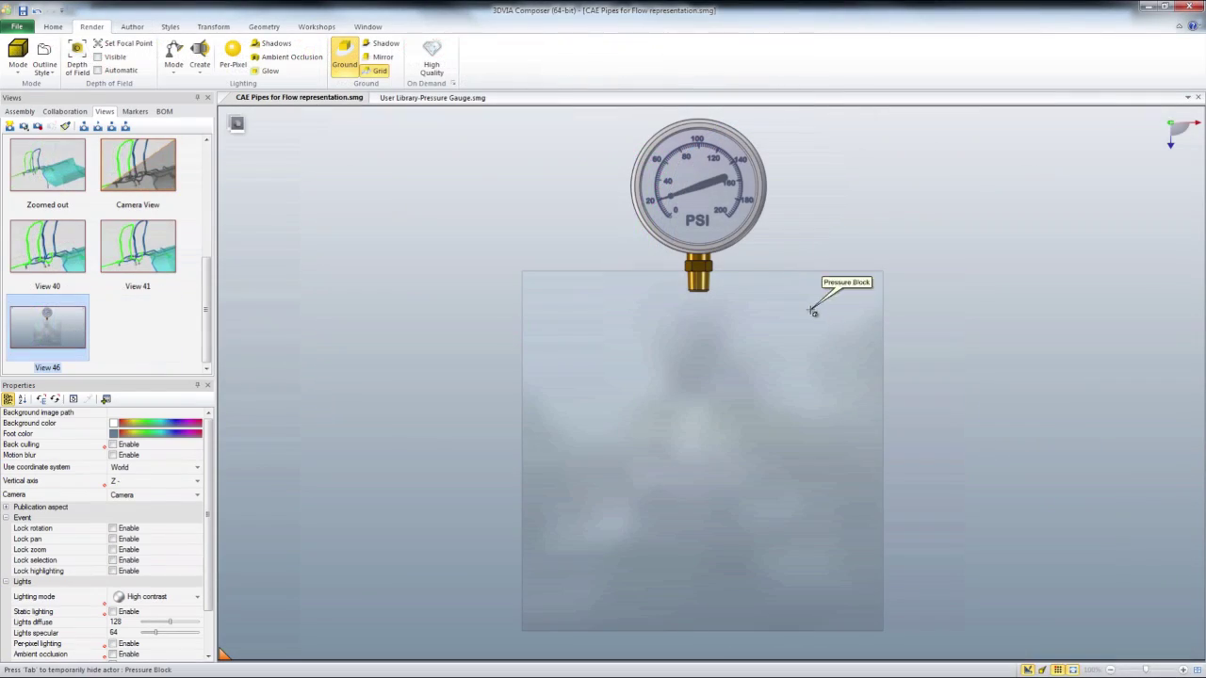
- Look through the 3D ContentCentral search results for gauge models in the browser, and return to the pressure gauge scene in 3DVIA Composer
left_click(811, 310)
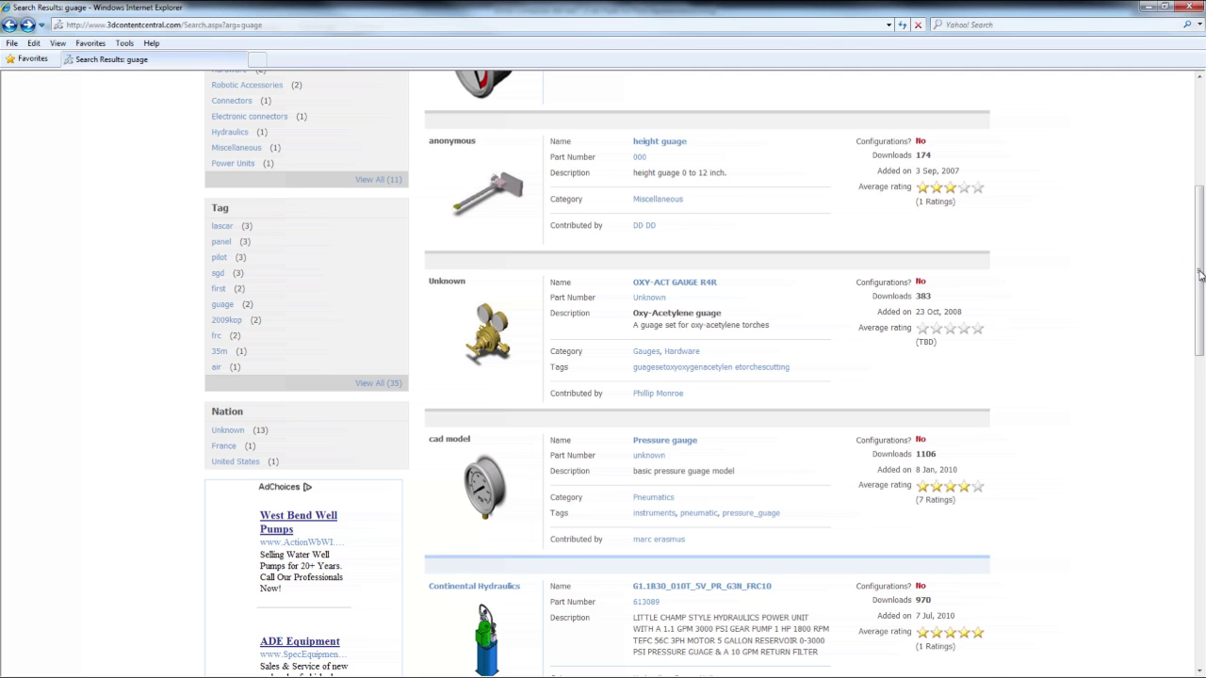
left_click_drag(1200, 275, 1178, 116)
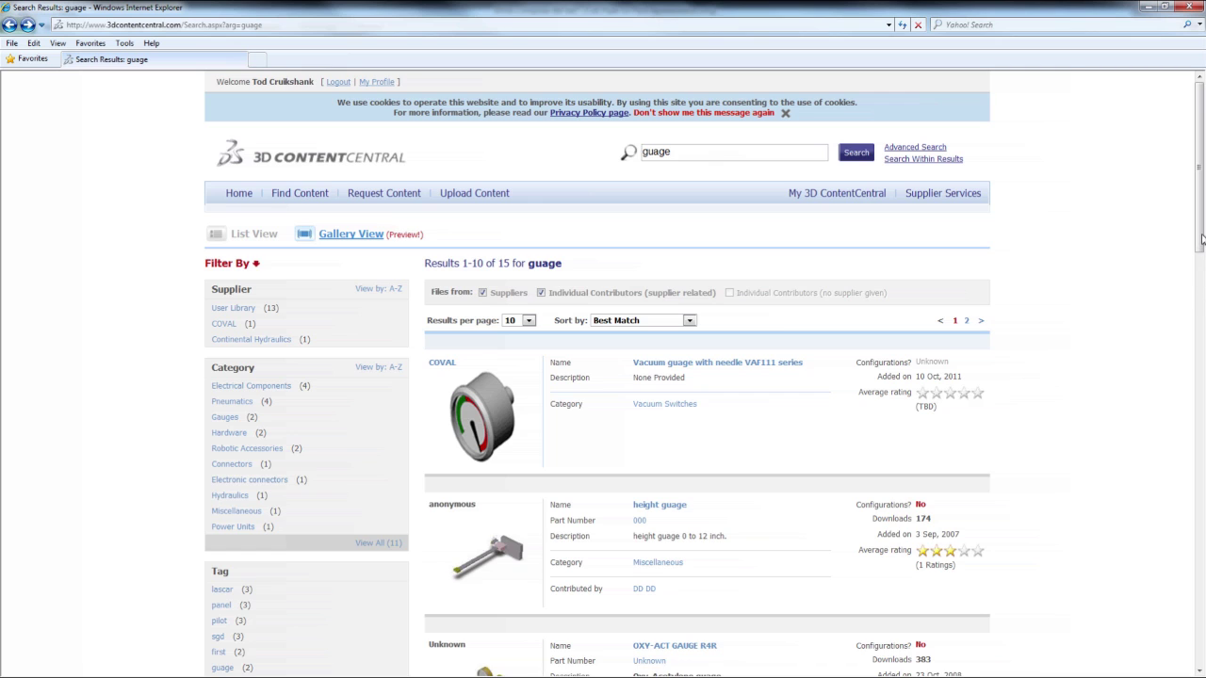
left_click_drag(1200, 241, 1201, 339)
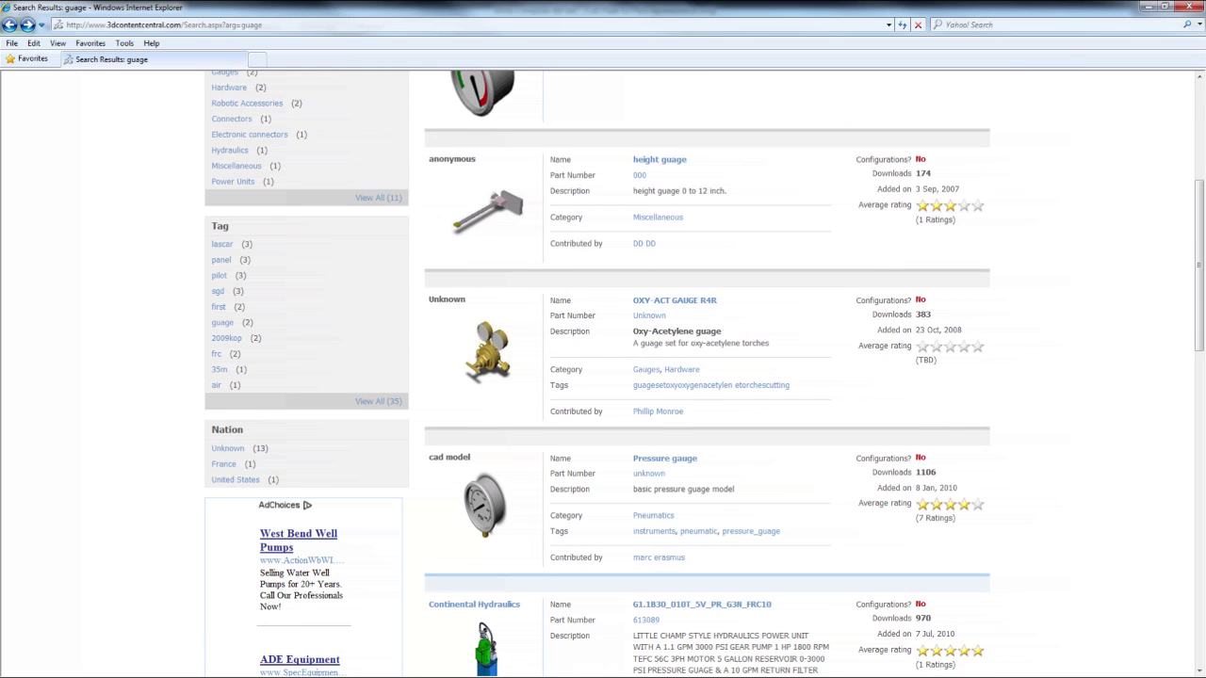
left_click(1148, 6)
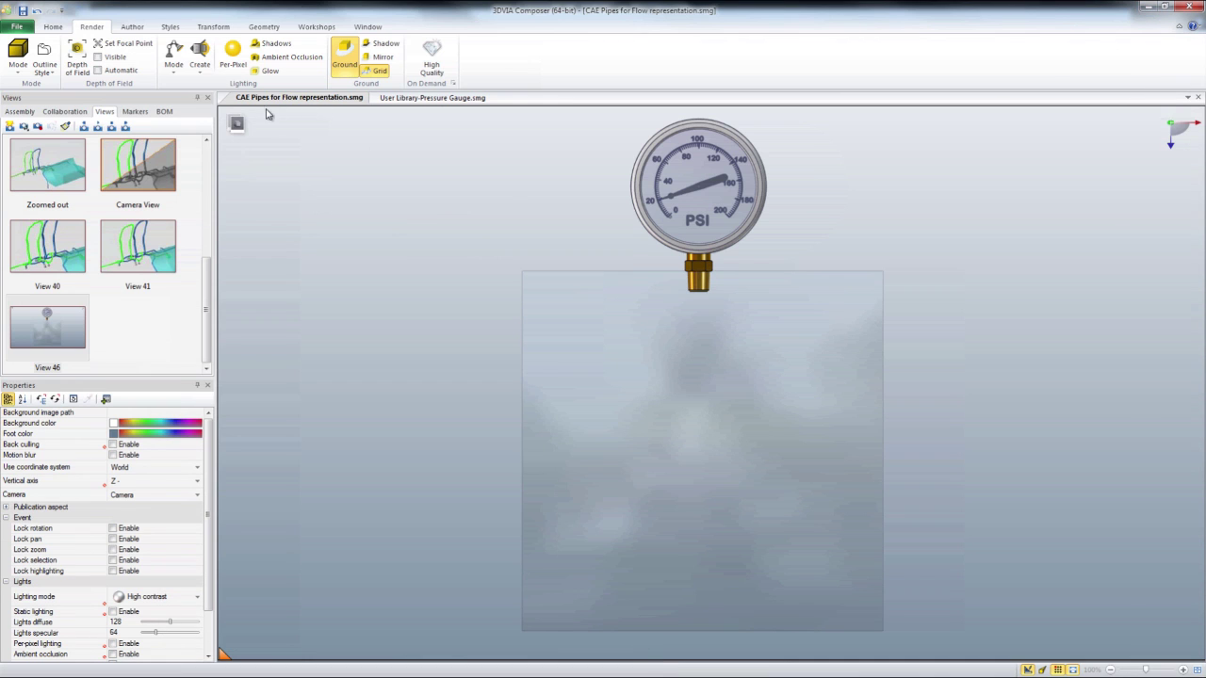
- Switch to the User Library-Pressure Gauge.smg document and open the Model Browser workshop
left_click(435, 97)
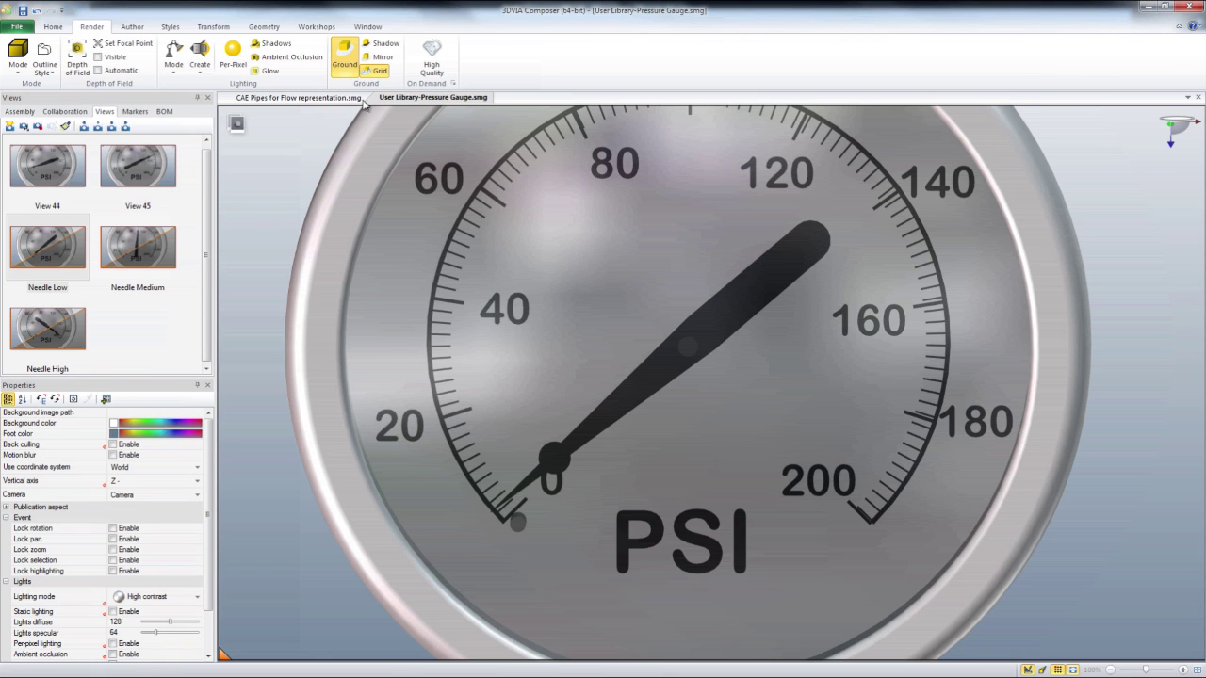
left_click(317, 26)
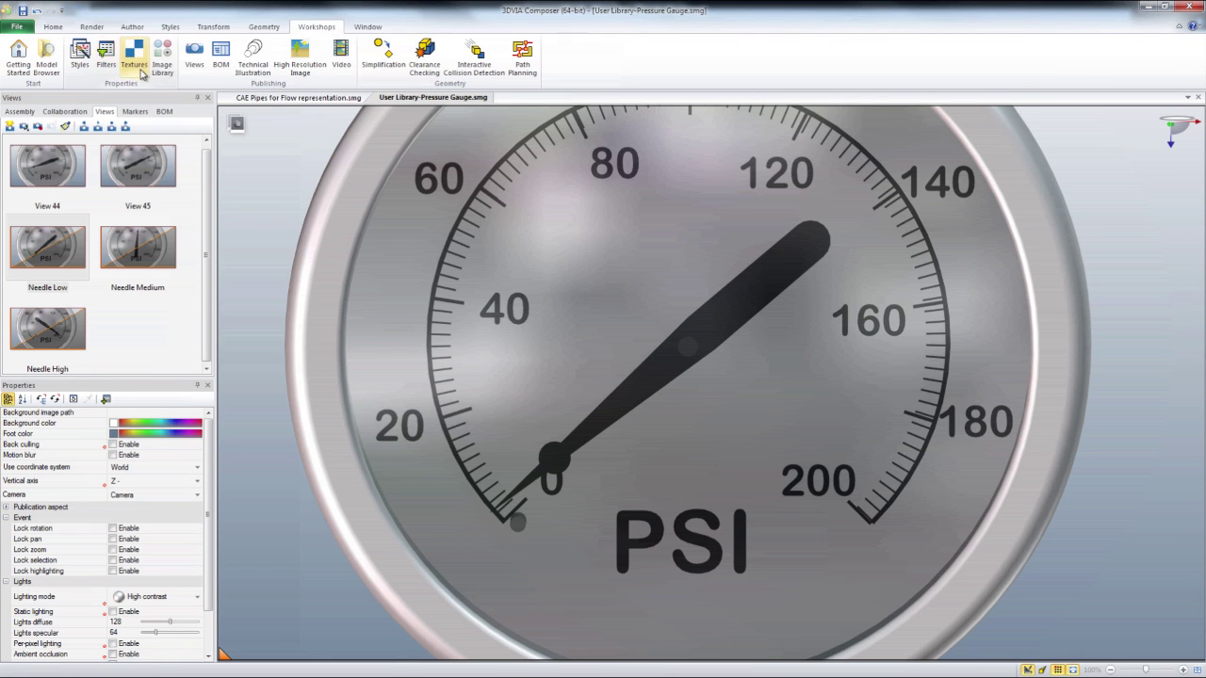
left_click(39, 71)
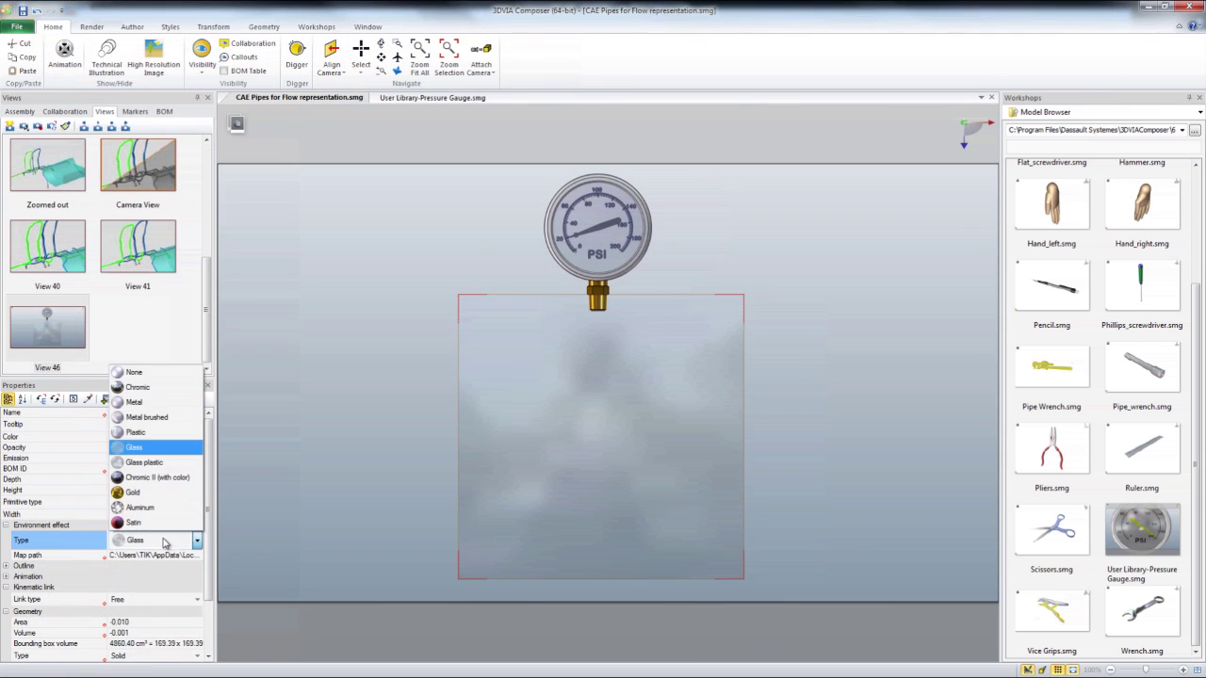
- Set the Pressure Block's environment effect type to None and update View 46 with the change
left_click(135, 374)
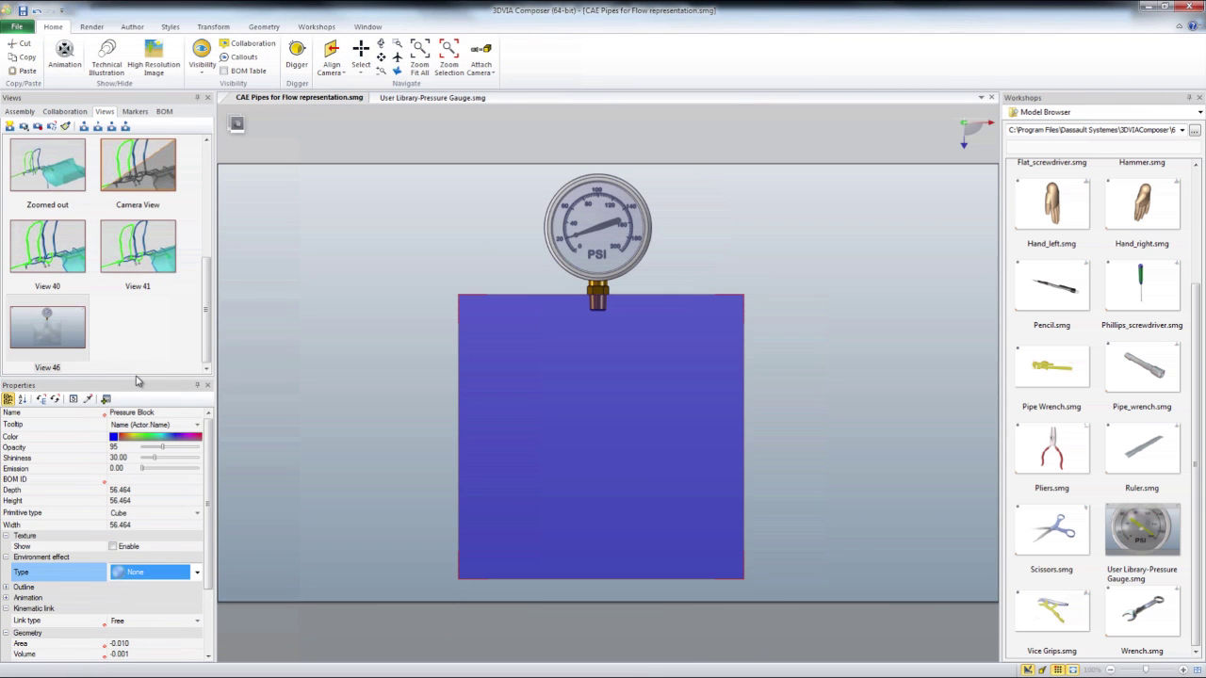
right_click(48, 333)
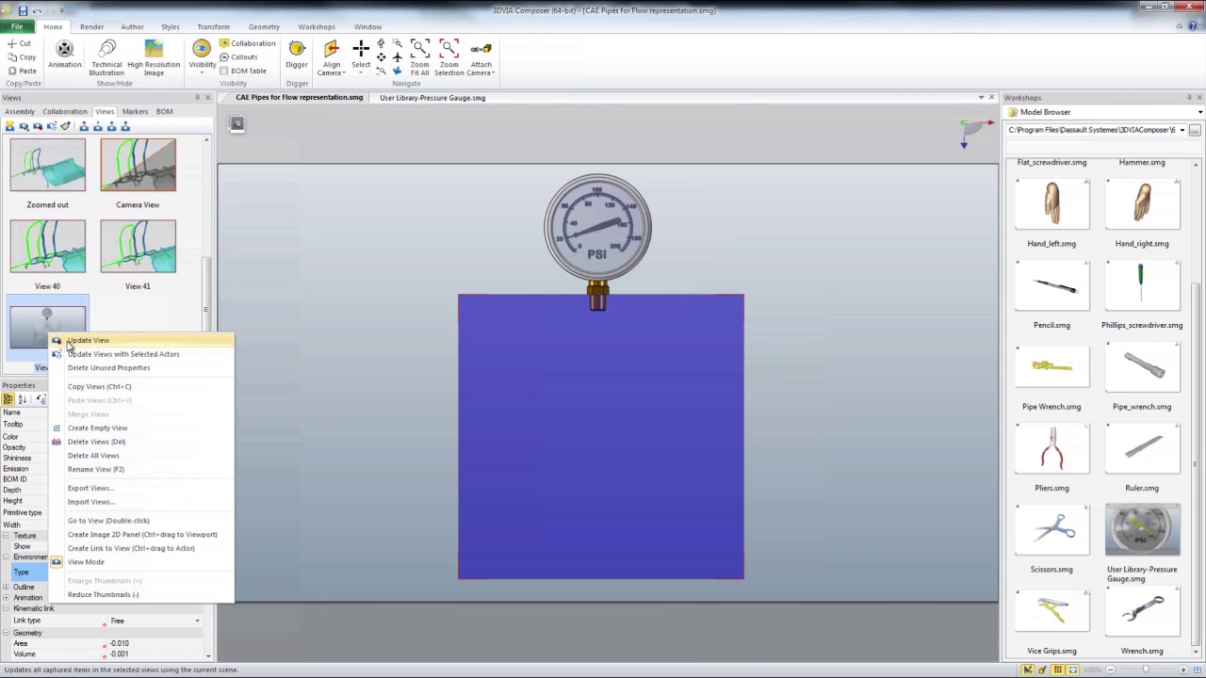
left_click(62, 342)
- Rotate only the pressure gauge's Needle about its centre to point at about 140 PSI
left_click(29, 112)
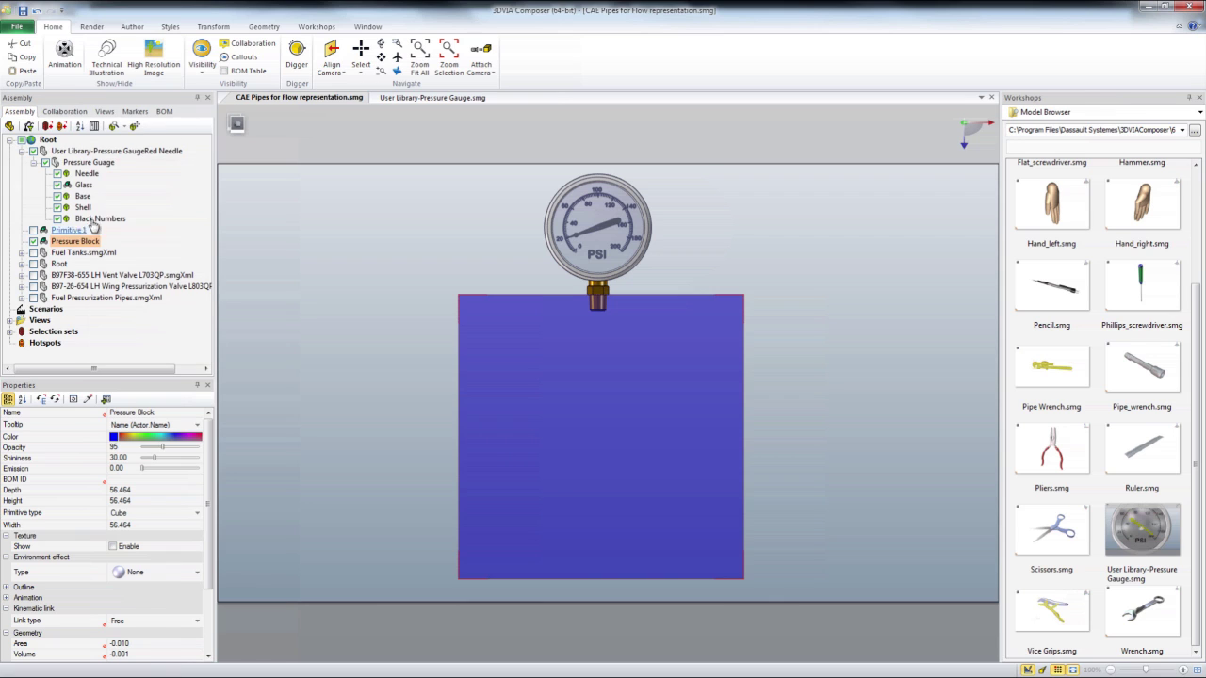
left_click(86, 175)
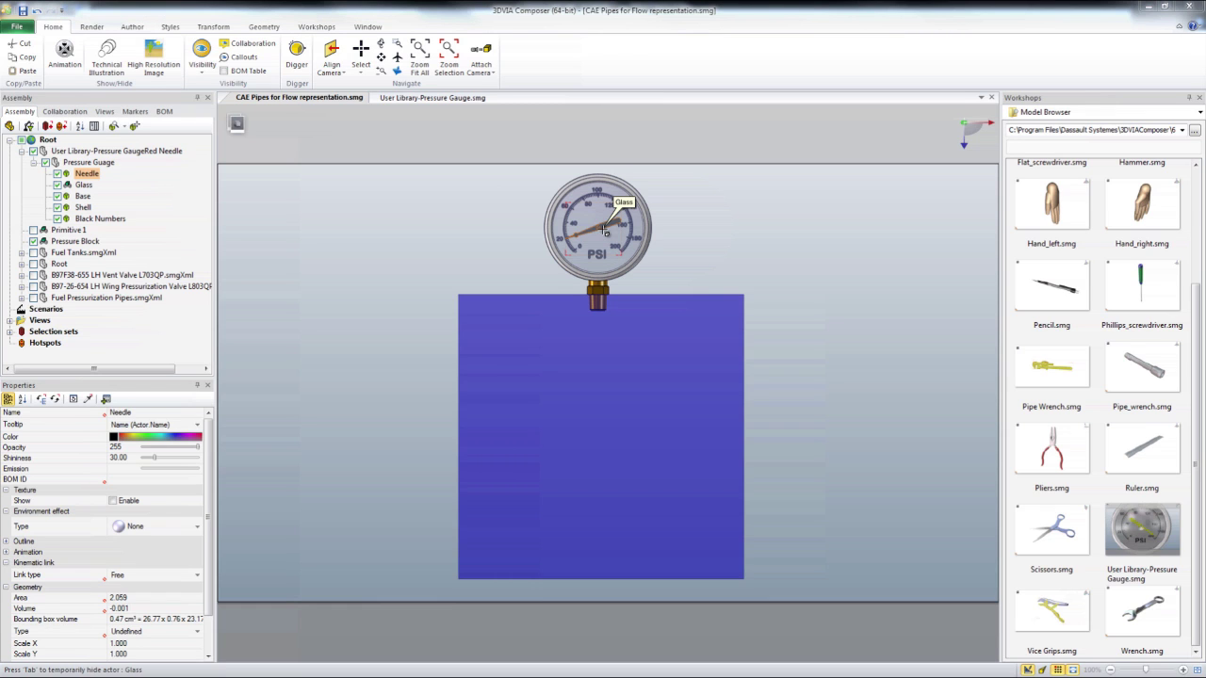
right_click(776, 207)
left_click(812, 175)
left_click_drag(575, 209, 657, 253)
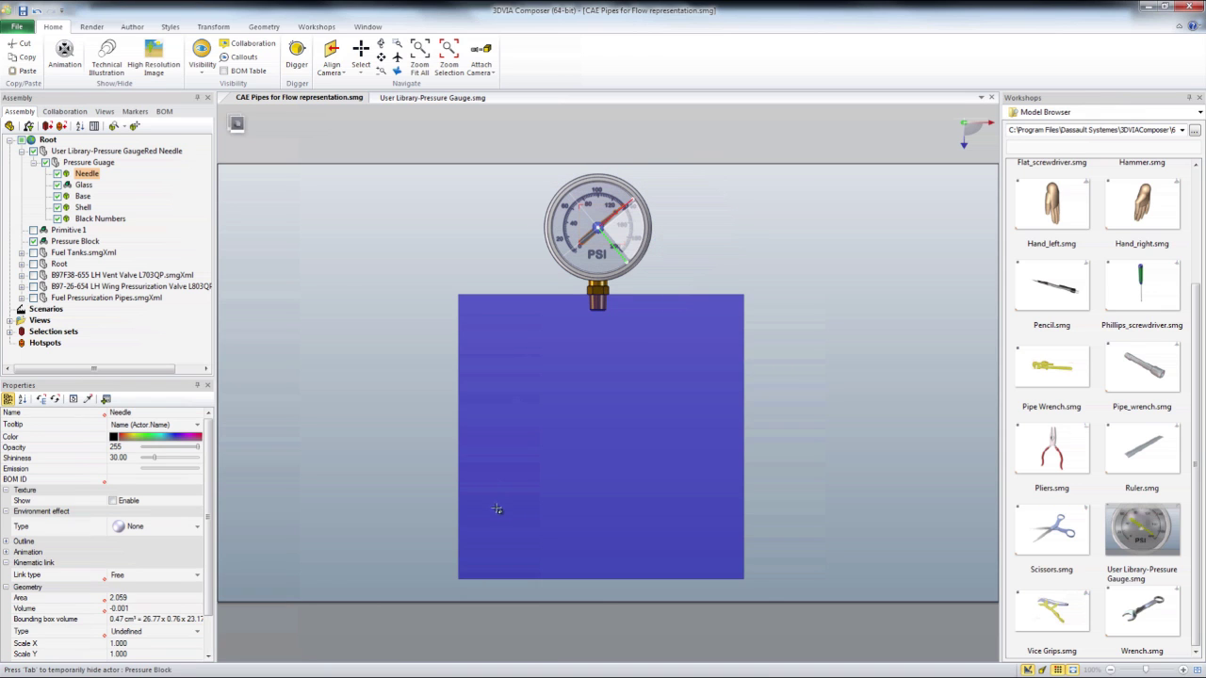
- Change the Pressure Block's color to red and save the high-pressure state as a new view
left_click(557, 463)
left_click(114, 437)
left_click(150, 472)
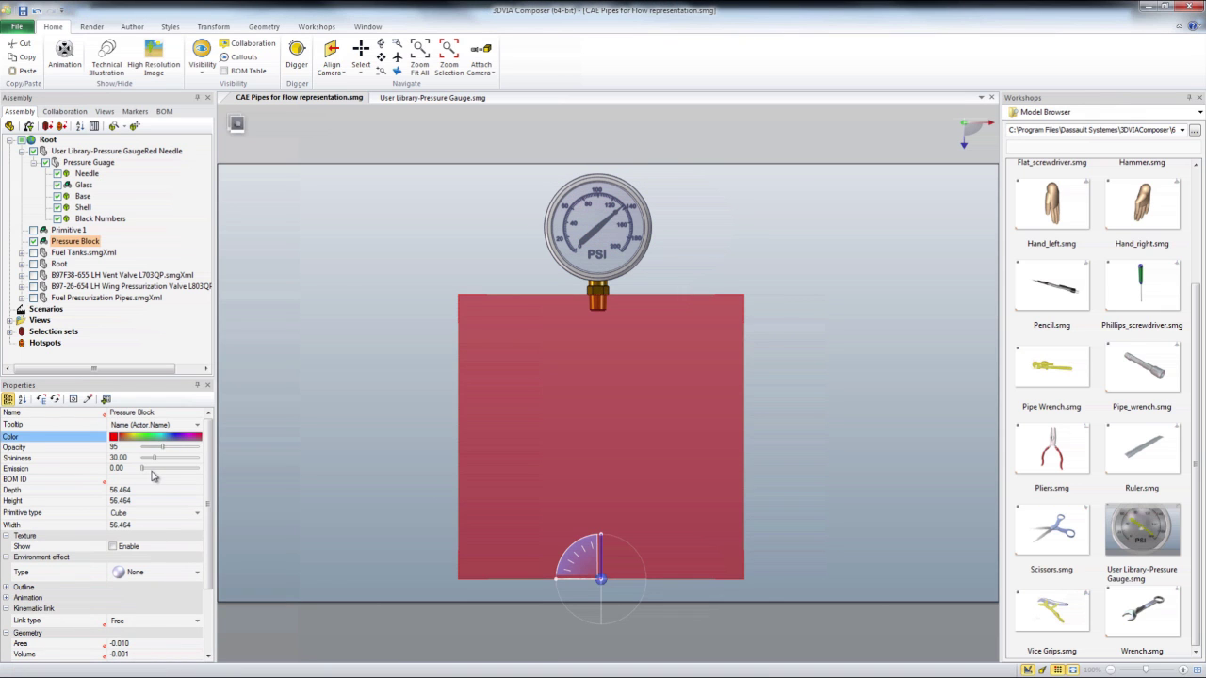
left_click(104, 111)
left_click(9, 126)
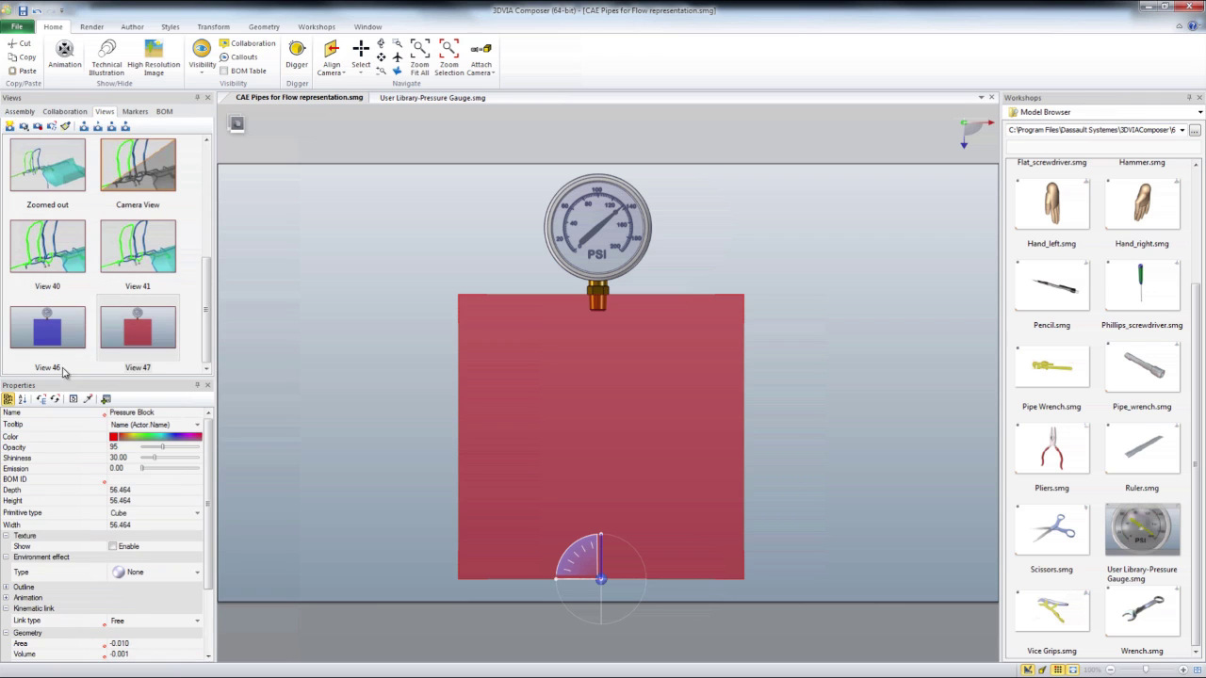
- Compare the low-pressure and high-pressure block states by switching between View 46 and View 47
left_click(52, 332)
left_click(138, 327)
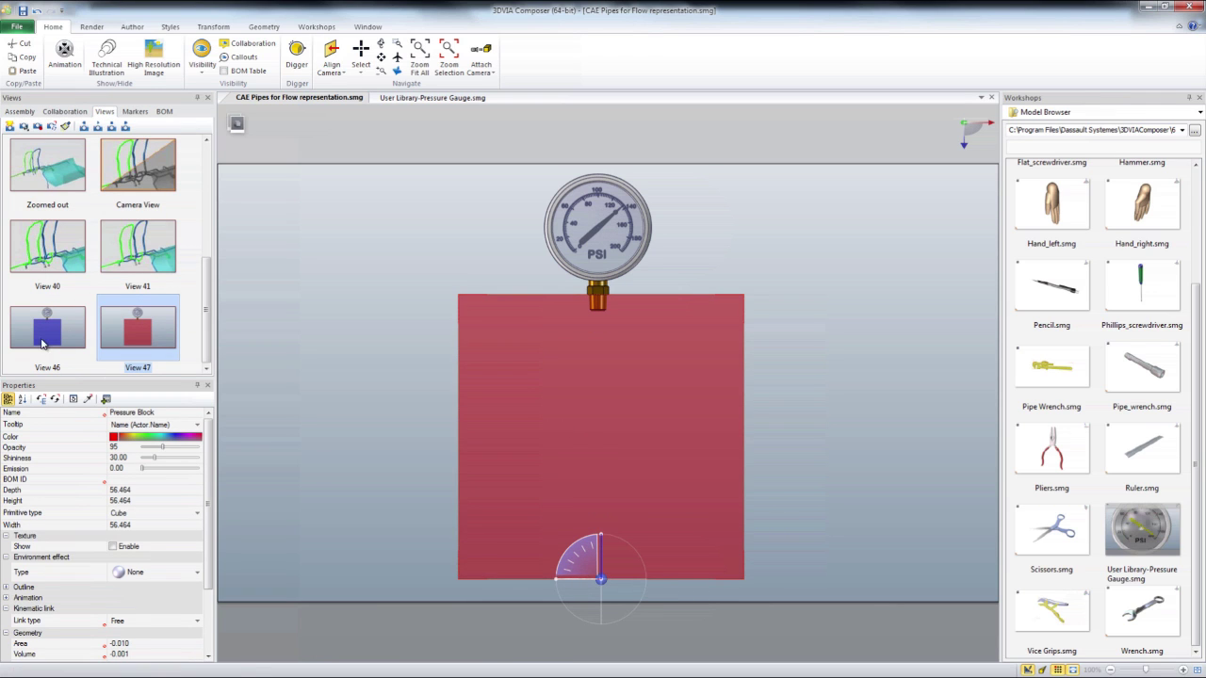
left_click(42, 343)
- Hide the Pressure Block and draw a bladder-shaped polyline below the gauge, starting and ending at its brass fitting
left_click(570, 439)
key("Tab")
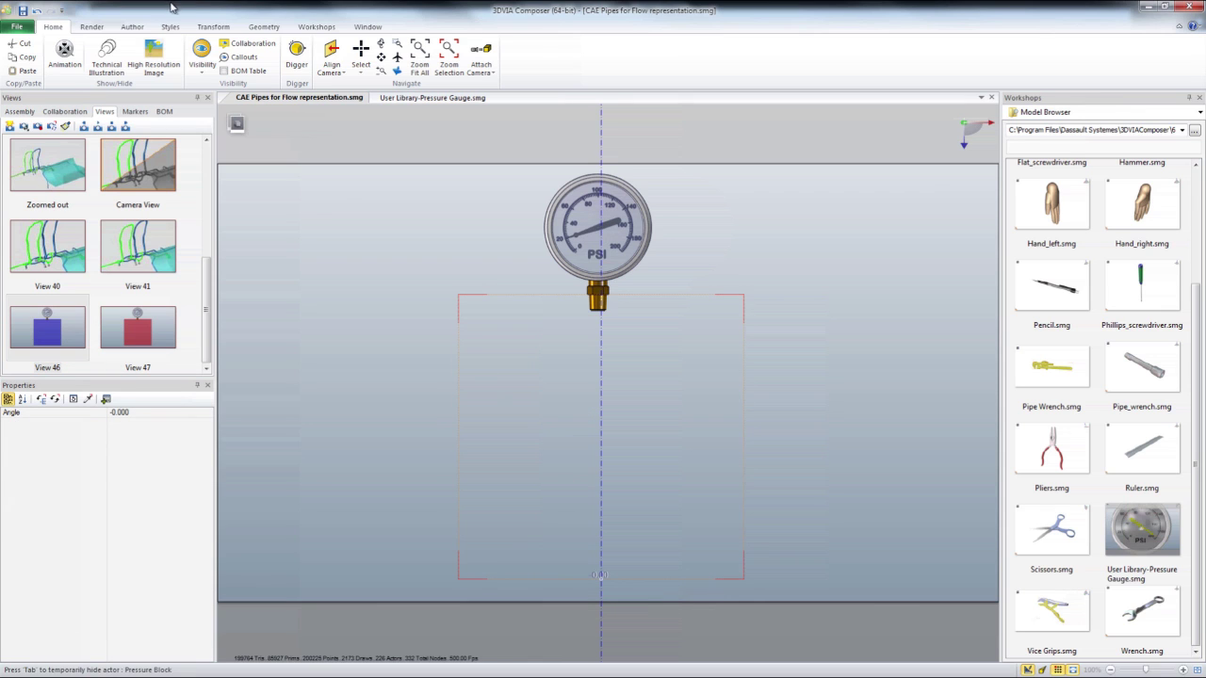
left_click(132, 26)
left_click(142, 44)
left_click(135, 60)
left_click(590, 307)
left_click(561, 354)
left_click(534, 438)
left_click(493, 473)
left_click(481, 530)
left_click(537, 564)
left_click(736, 568)
left_click(722, 496)
left_click(691, 471)
left_click(655, 450)
left_click(613, 375)
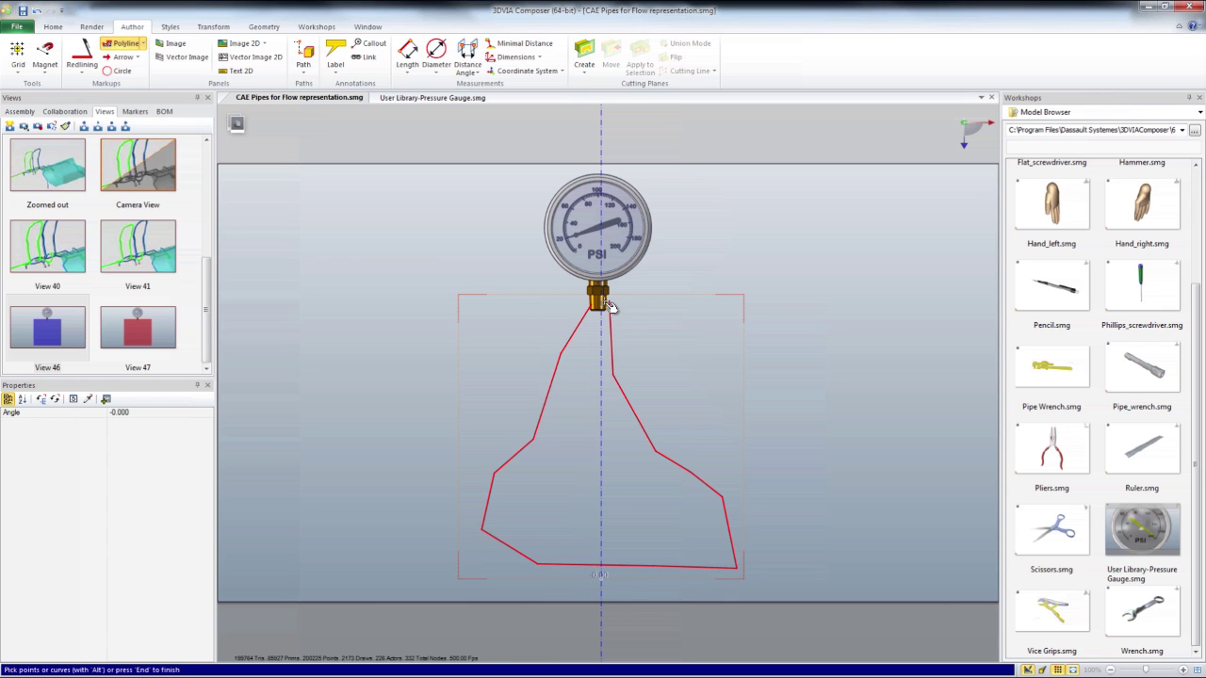
double_click(611, 307)
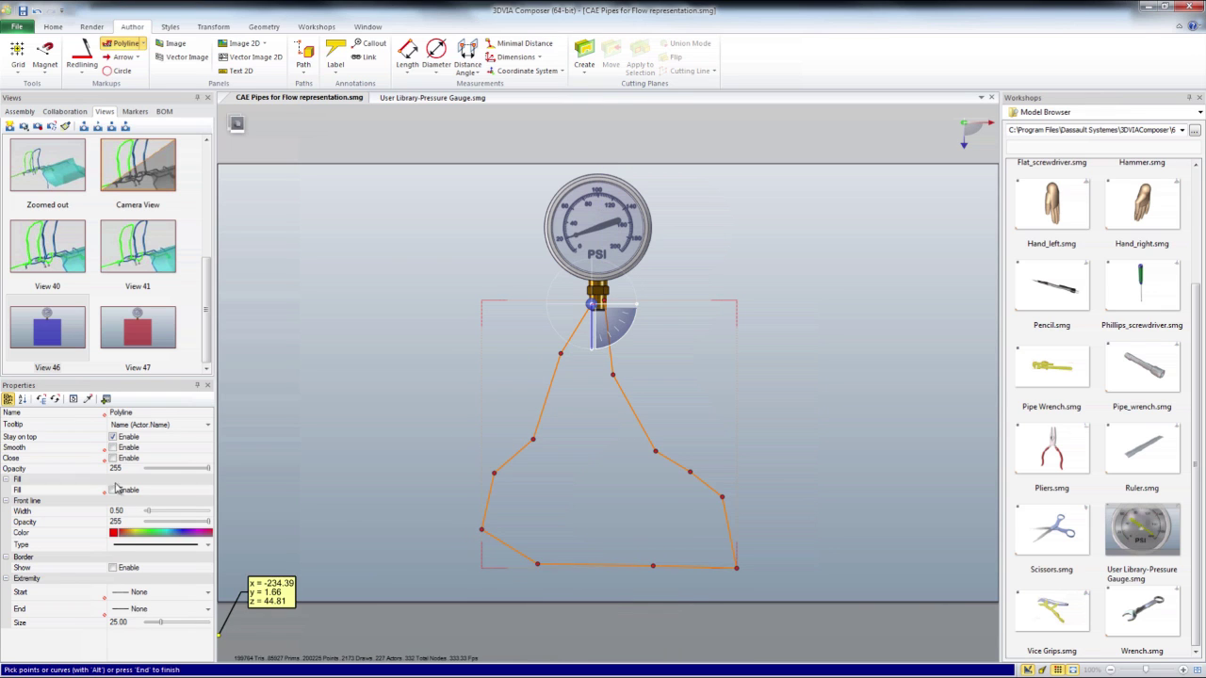
- Enable Smooth and Fill on the polyline and shift its points along the lower right edge to refine the curve
left_click(112, 447)
left_click(112, 490)
key("Escape")
left_click_drag(654, 451, 707, 464)
left_click_drag(741, 570, 736, 559)
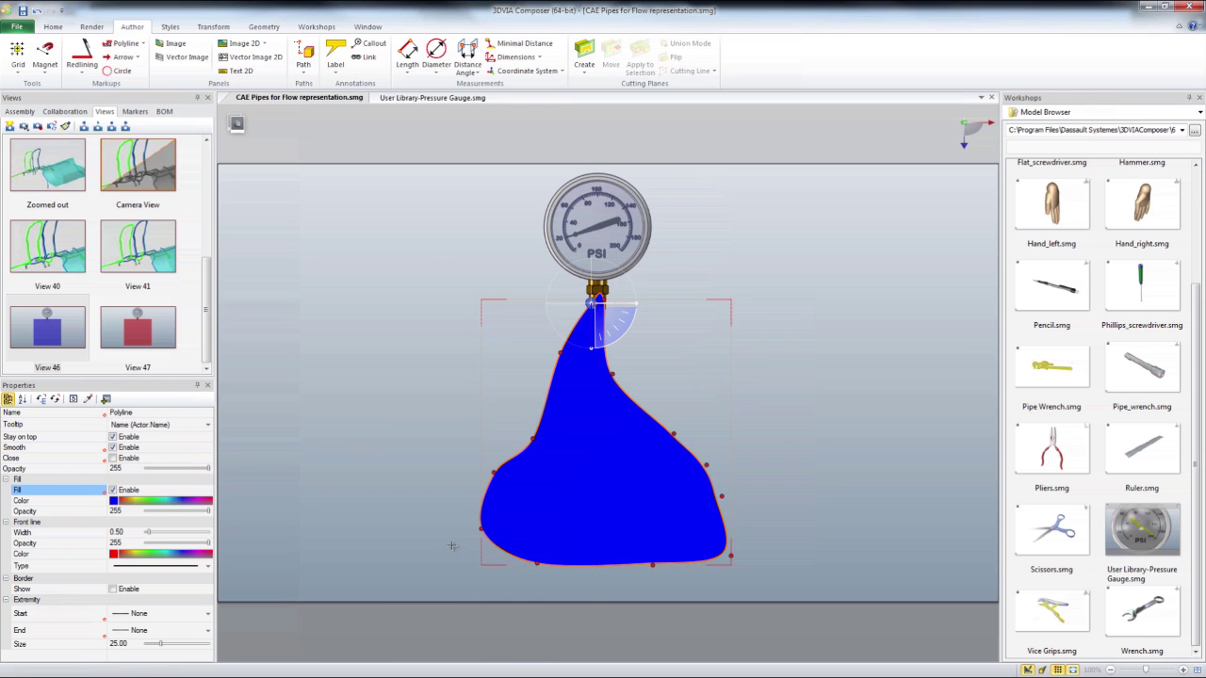
- Lower the polyline's overall opacity to 171 and save the blue deflated shape as a new view
left_click_drag(207, 468, 188, 468)
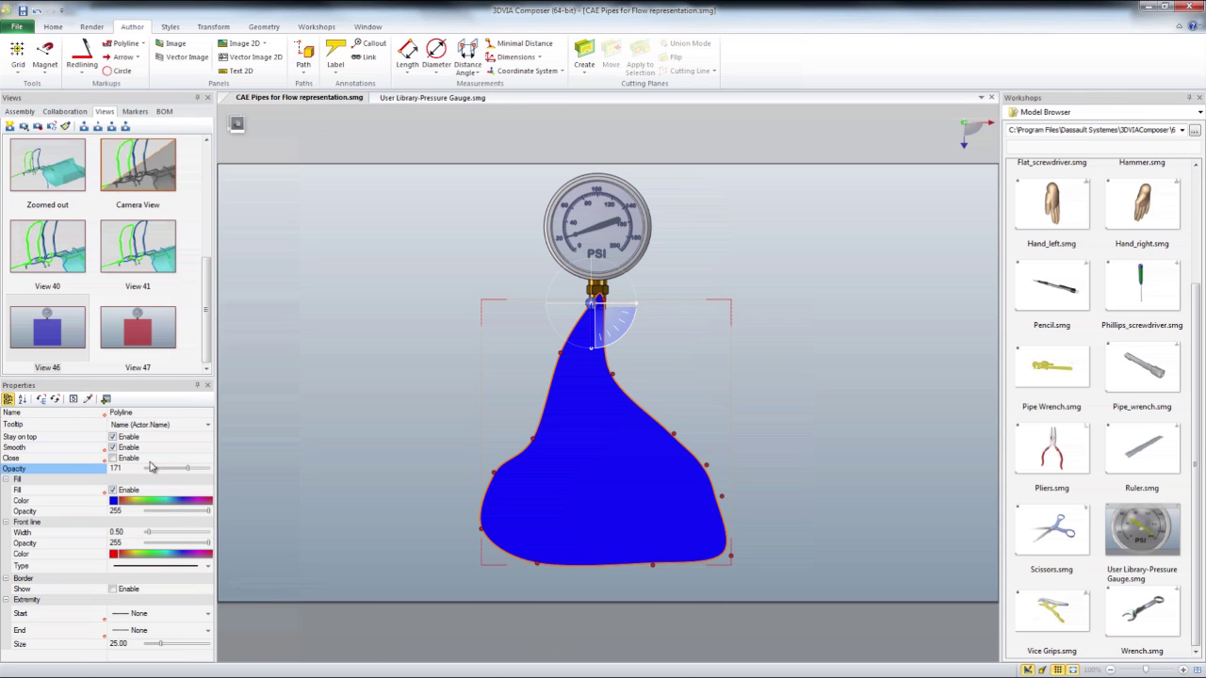
left_click(11, 126)
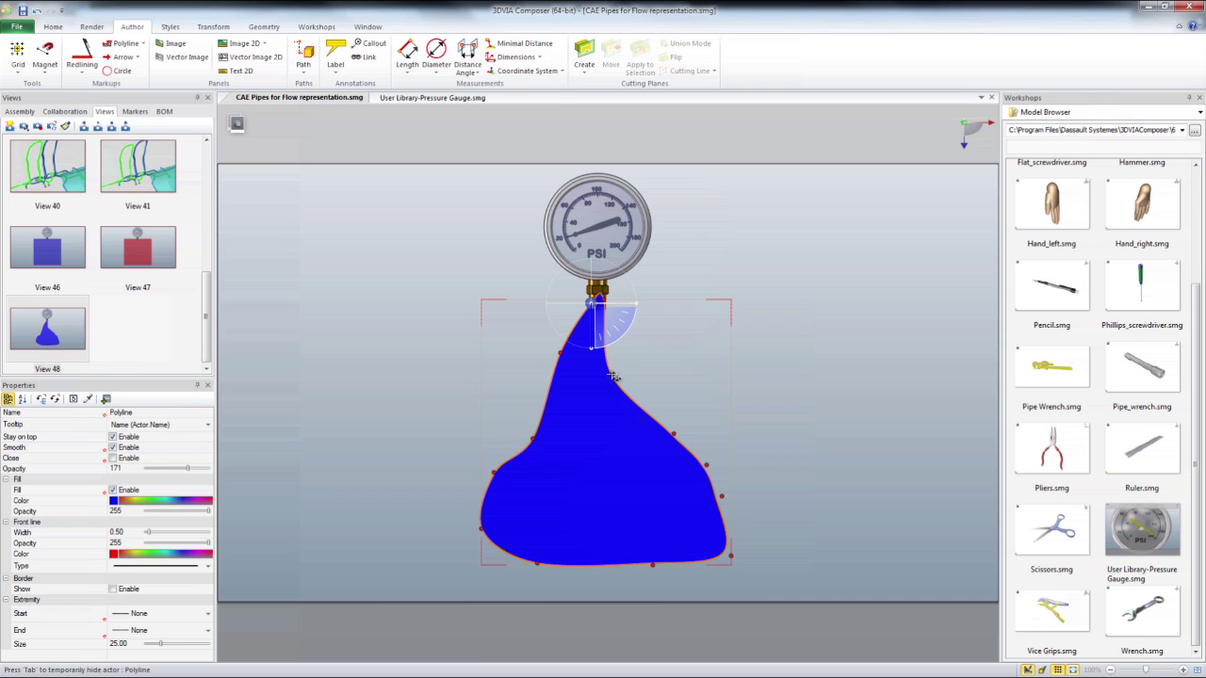
- Move the polyline's side points outward on both sides to turn the shape into a wider, inflated bladder
left_click_drag(612, 375, 674, 346)
left_click_drag(674, 434, 756, 526)
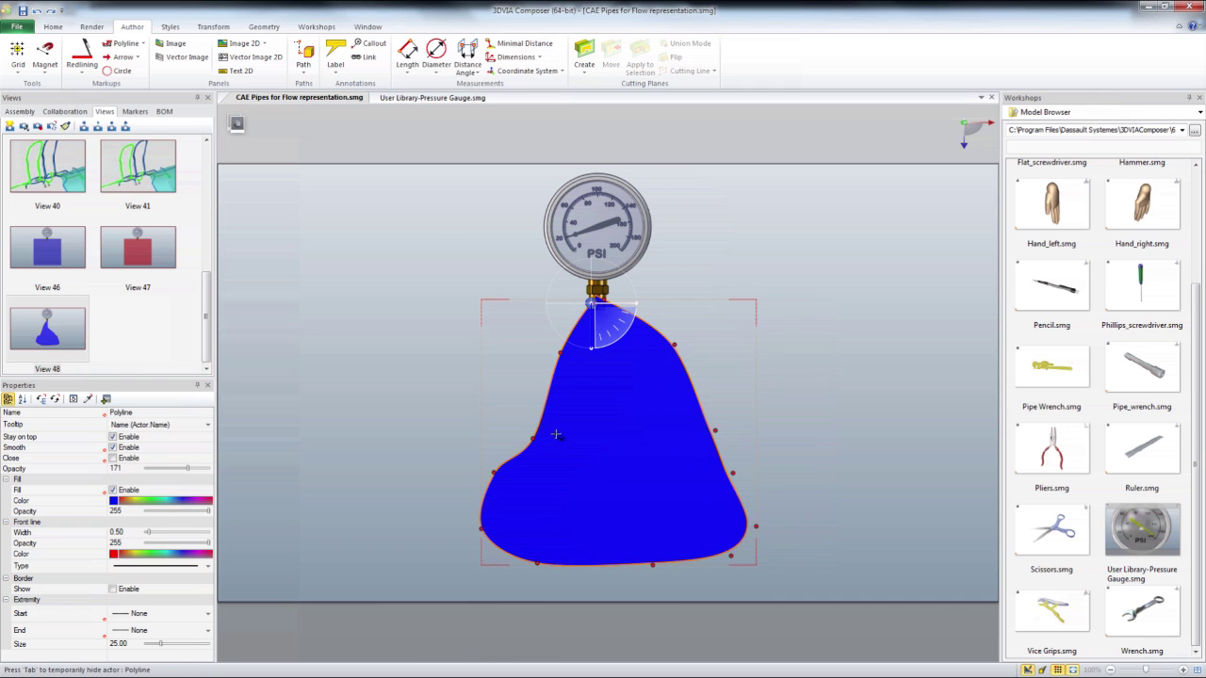
left_click_drag(493, 472, 480, 468)
left_click_drag(560, 353, 538, 350)
left_click_drag(533, 438, 502, 406)
left_click_drag(716, 431, 725, 423)
left_click_drag(733, 473, 750, 471)
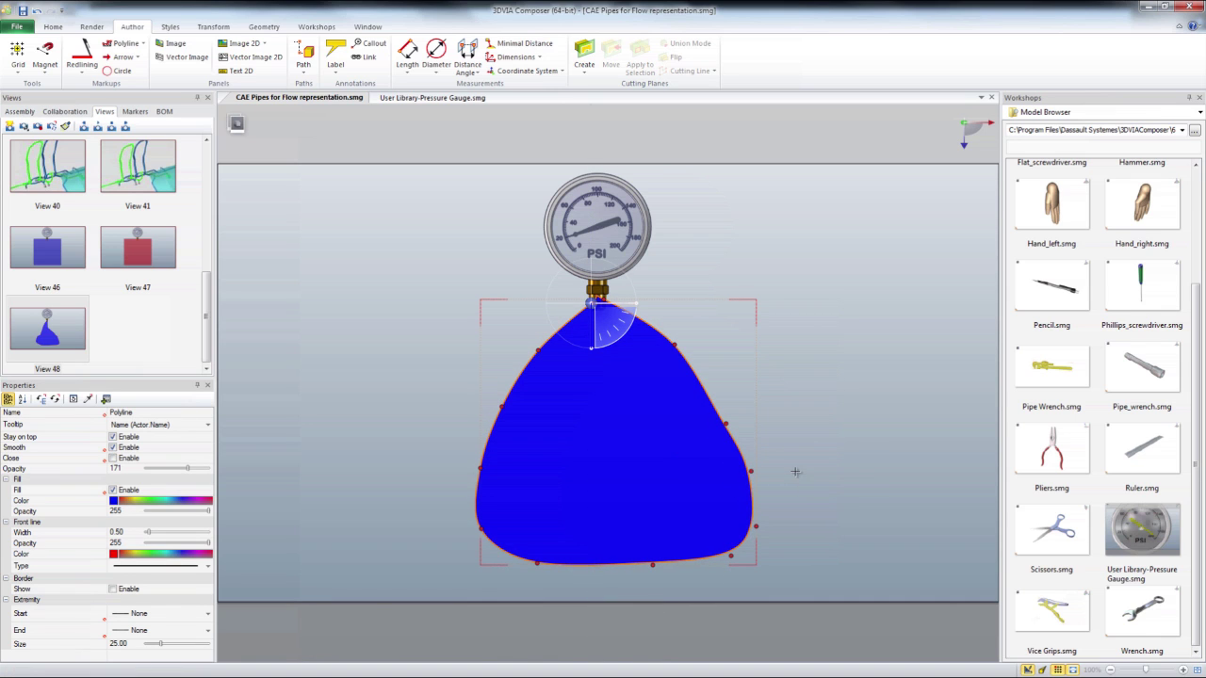
- Rotate the gauge's Needle to about 140 PSI to match the inflated bladder
left_click(19, 111)
left_click(87, 174)
left_click_drag(556, 220, 647, 219)
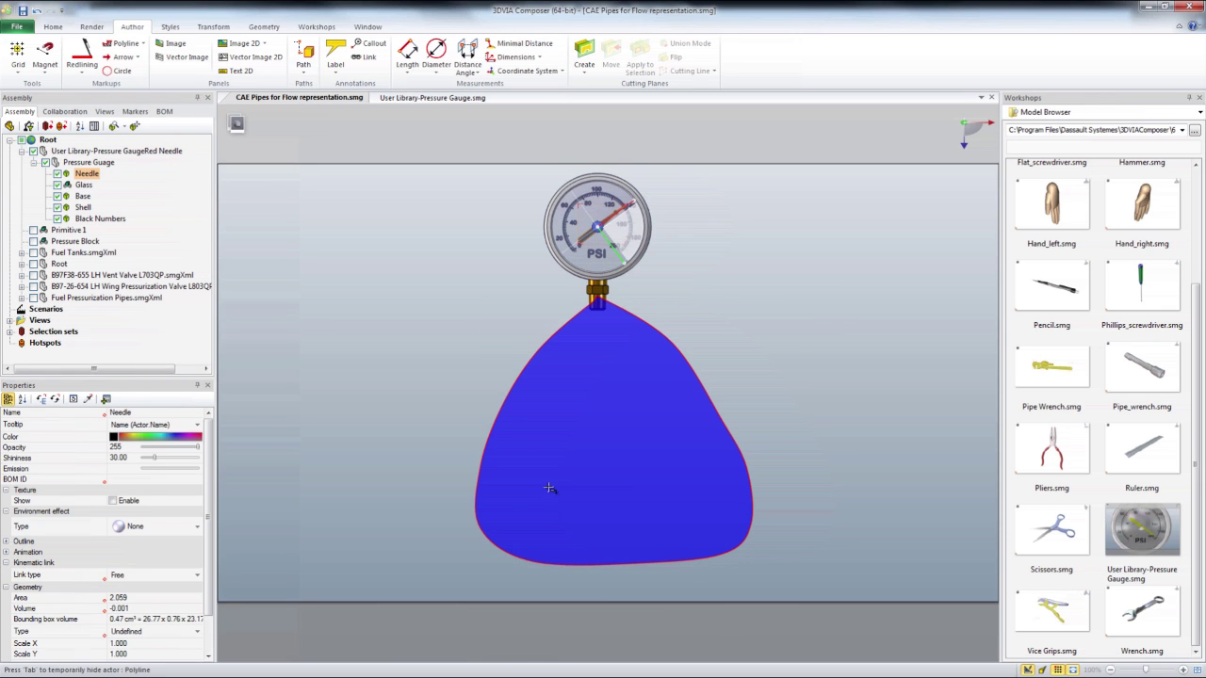
- Change the polyline's fill color to red and save the inflated, high-pressure state as a new view
left_click(531, 471)
left_click(114, 500)
left_click(158, 548)
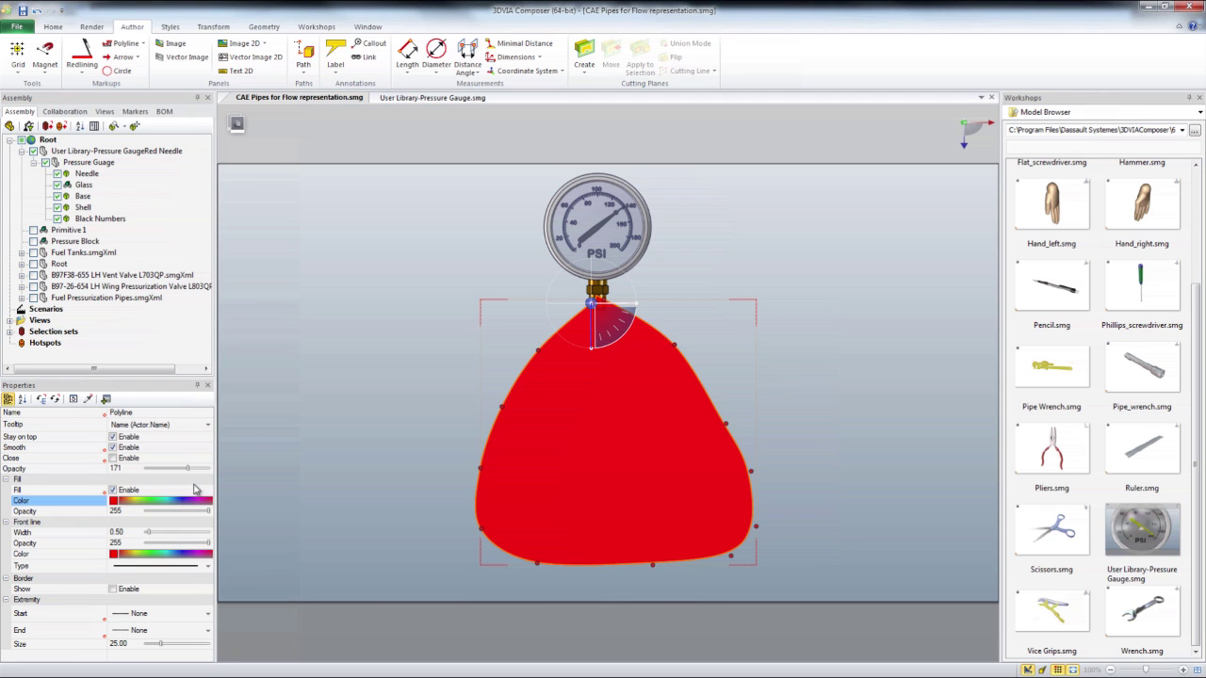
left_click(104, 111)
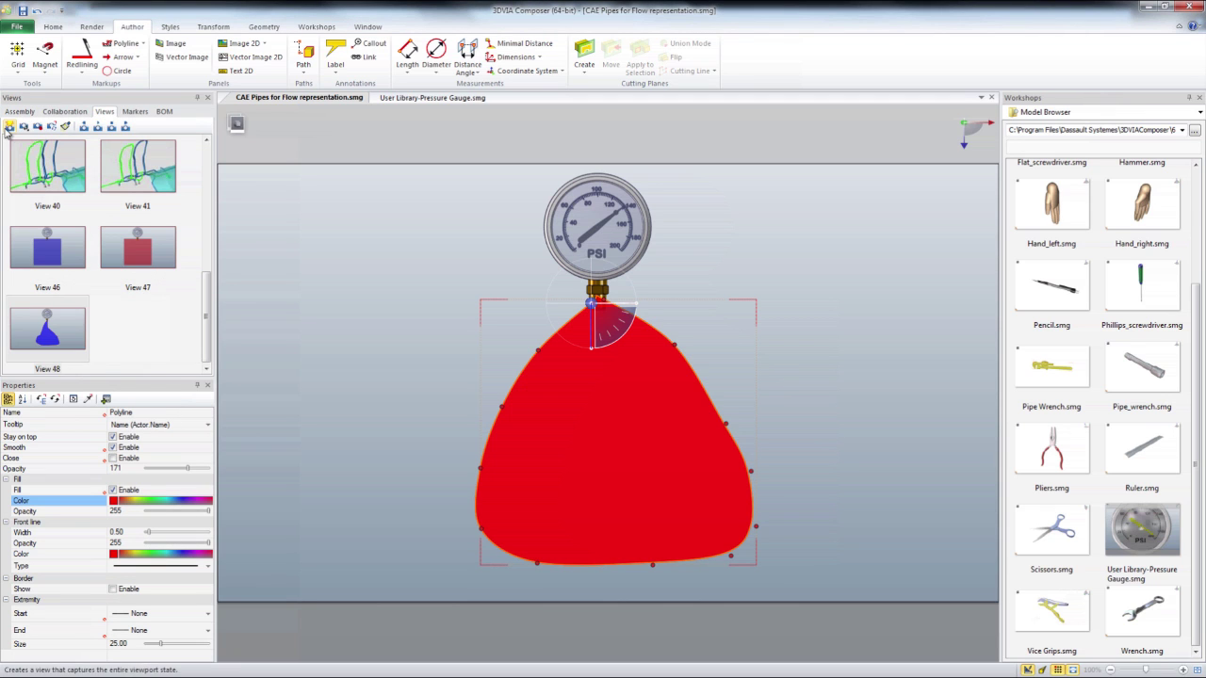
left_click(10, 125)
- Compare the deflated and inflated bladder states by showing View 48 and View 49, and clear the selection
left_click(64, 334)
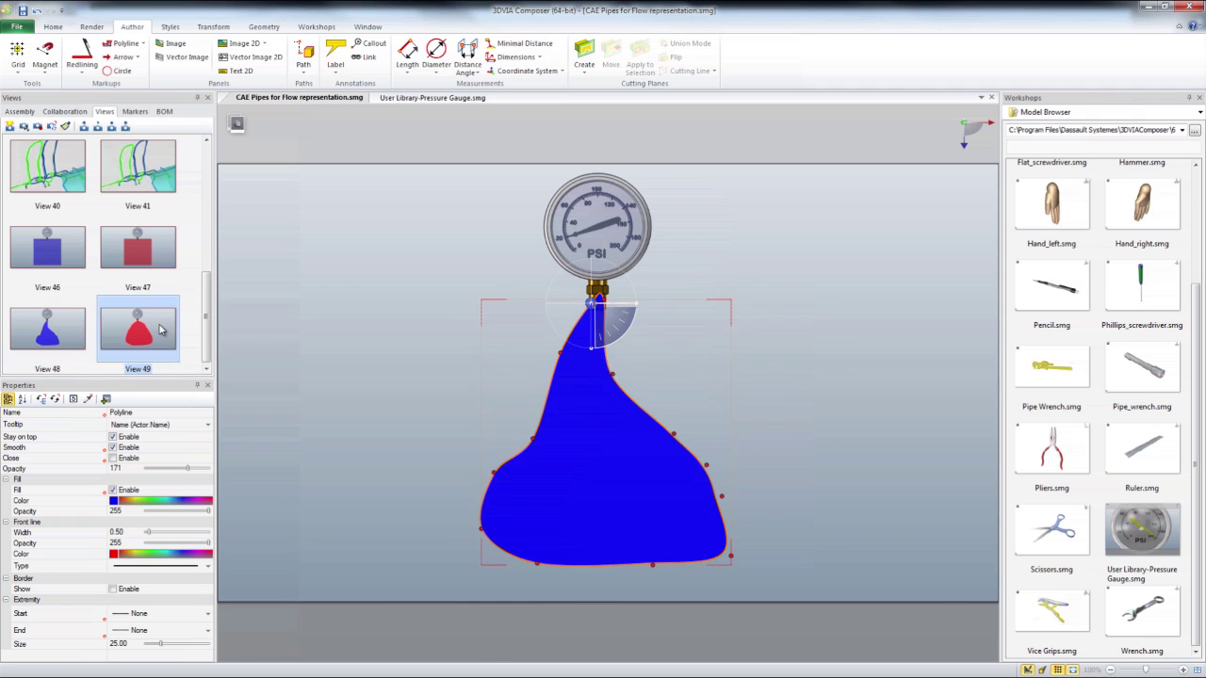
left_click(141, 330)
left_click(435, 377)
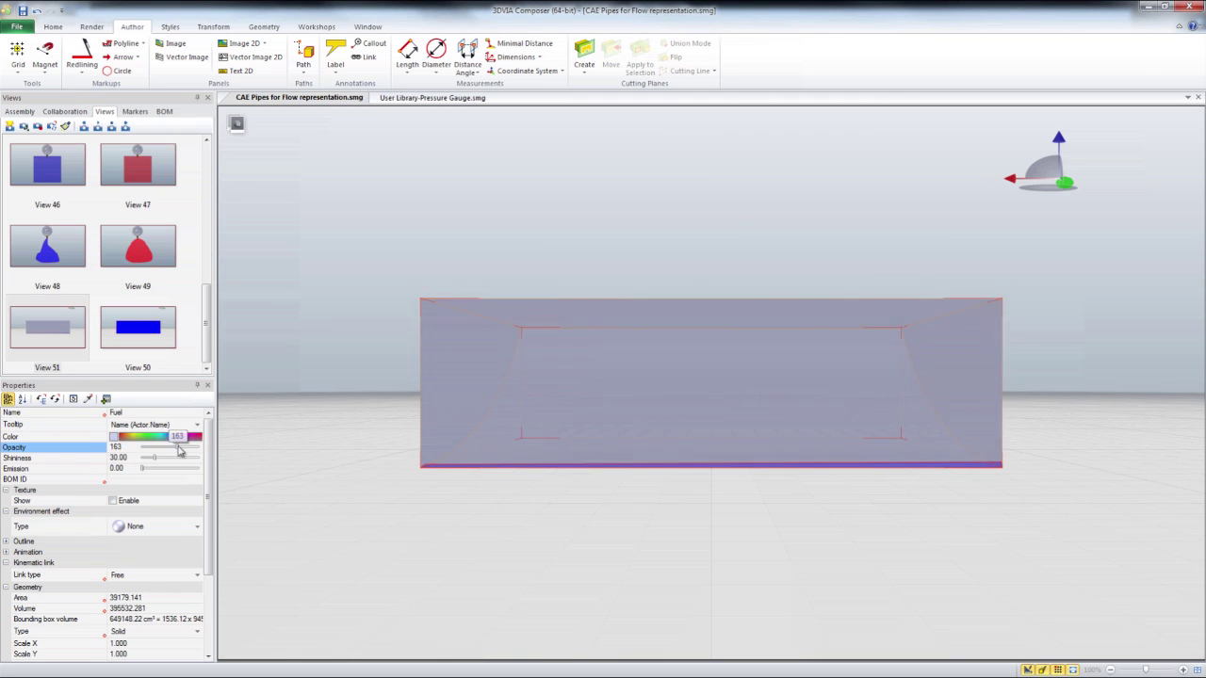
- Set the Fuel actor's opacity to 160 and update View 51 with the change
left_click_drag(179, 450, 178, 452)
right_click(58, 341)
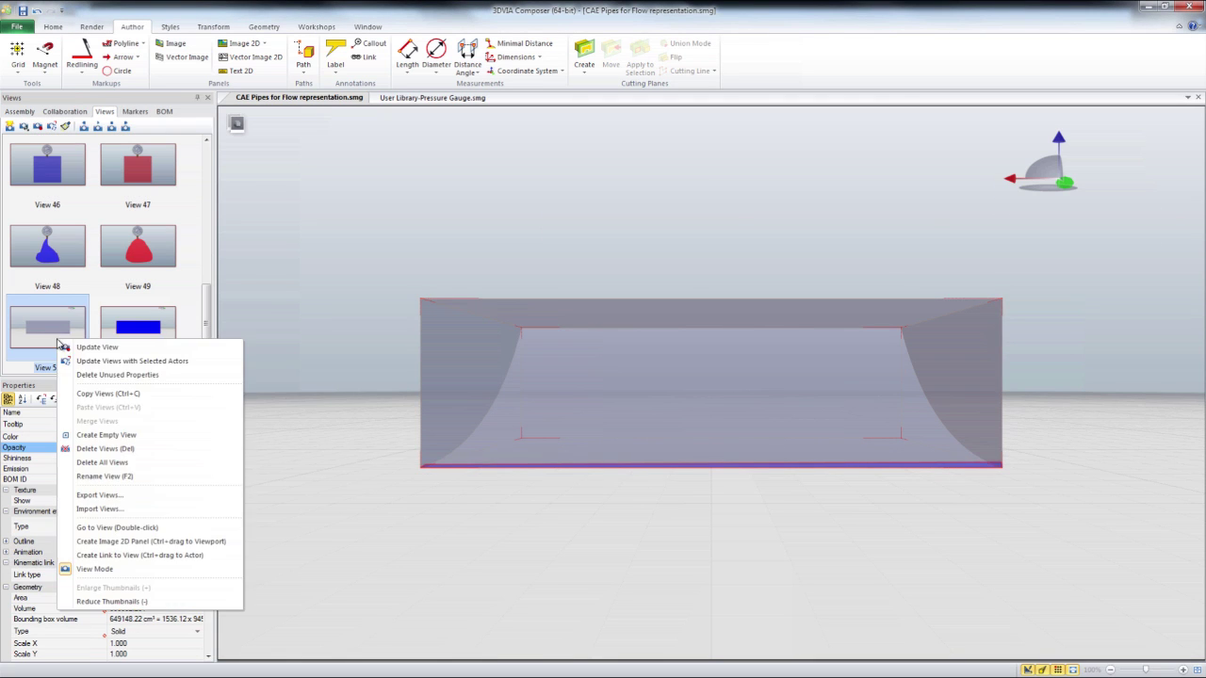
left_click(70, 346)
- Show View 50 with the solid blue fuel shape and clear the selection
left_click(139, 328)
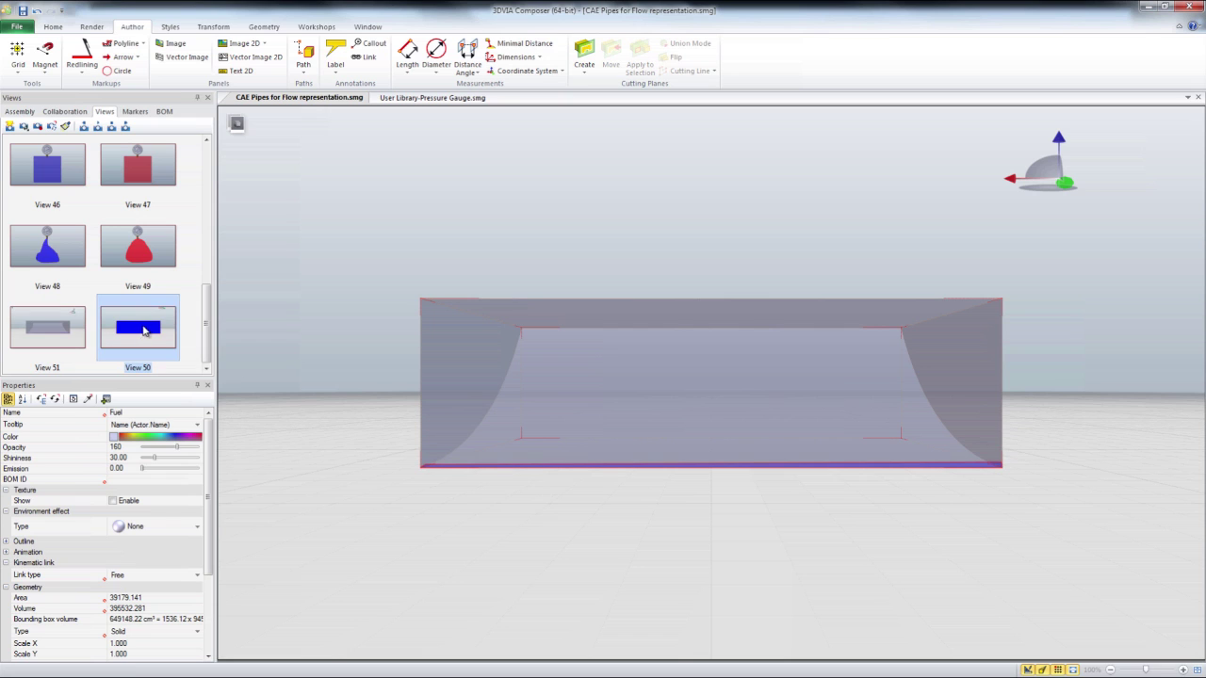
left_click(364, 603)
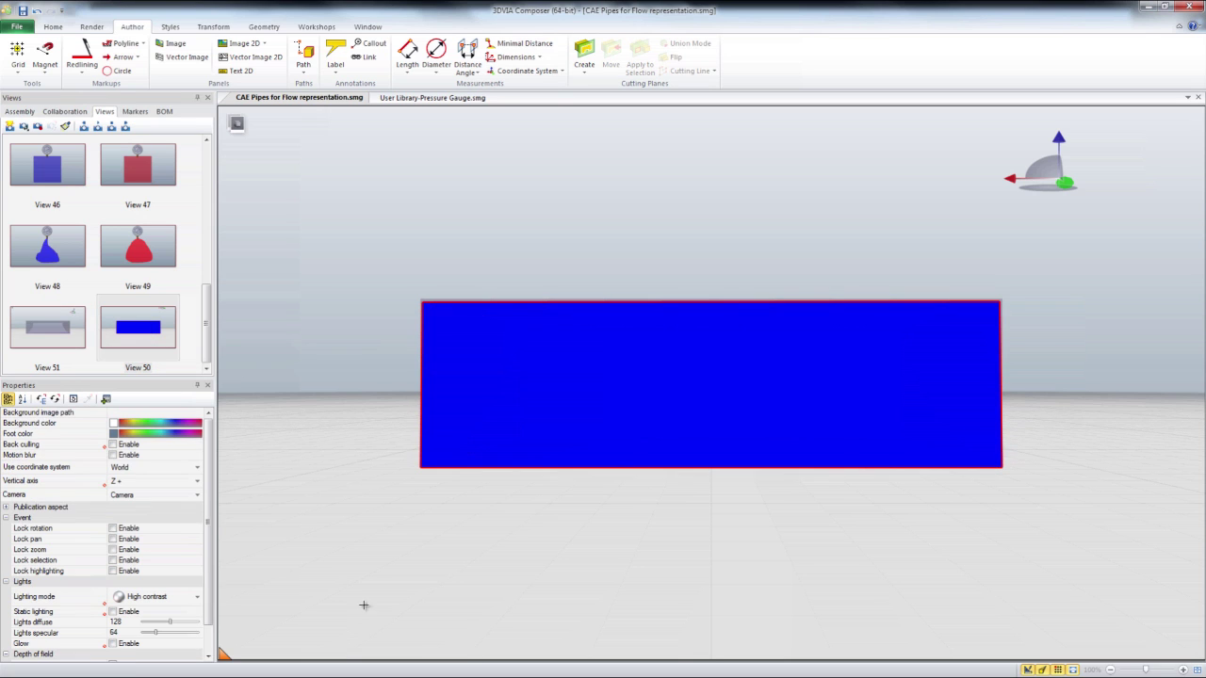